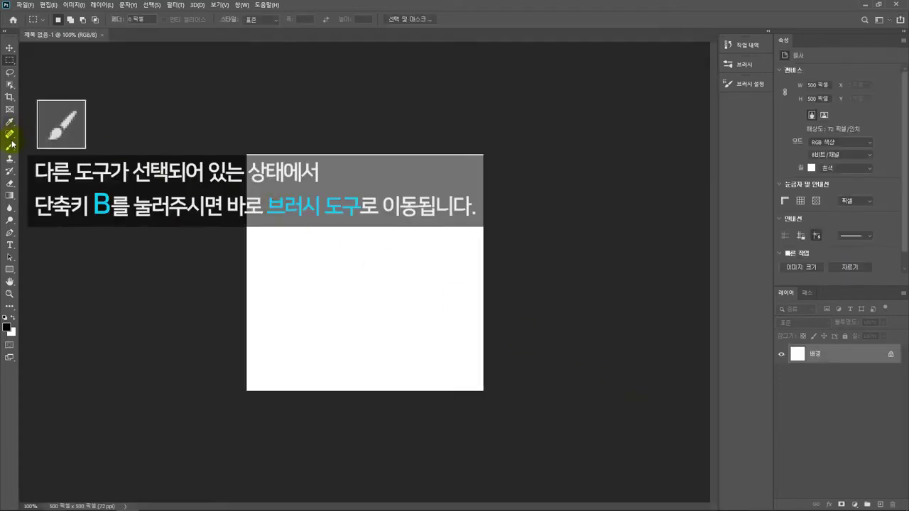
Step: Activate the Brush tool and add a new layer named 큰산 above the background
key(b)
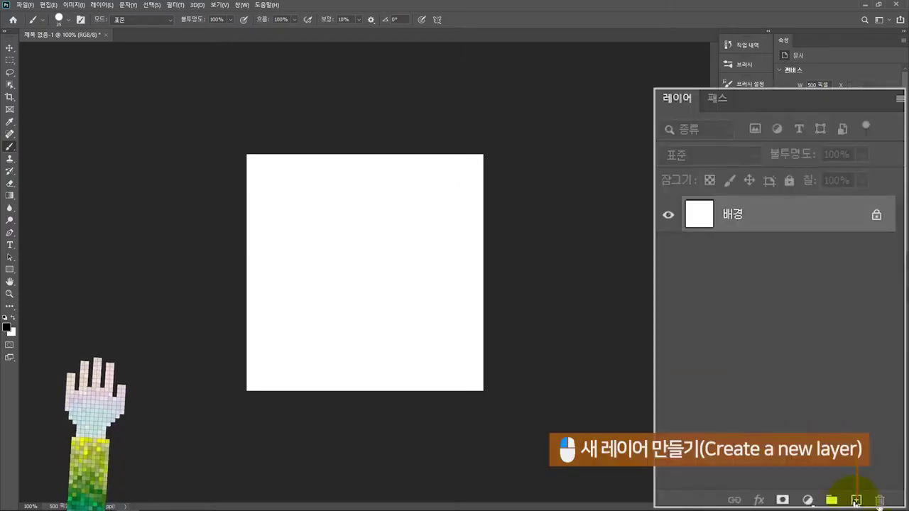
click(856, 500)
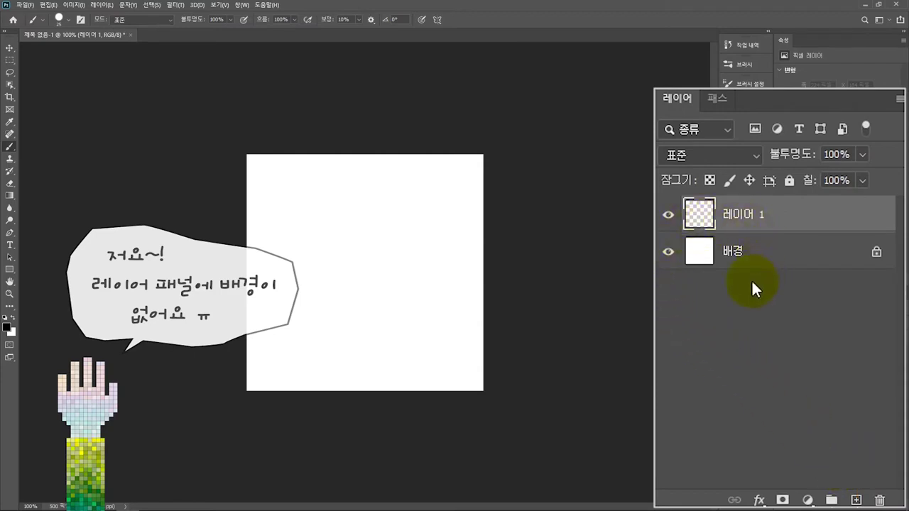
double_click(747, 215)
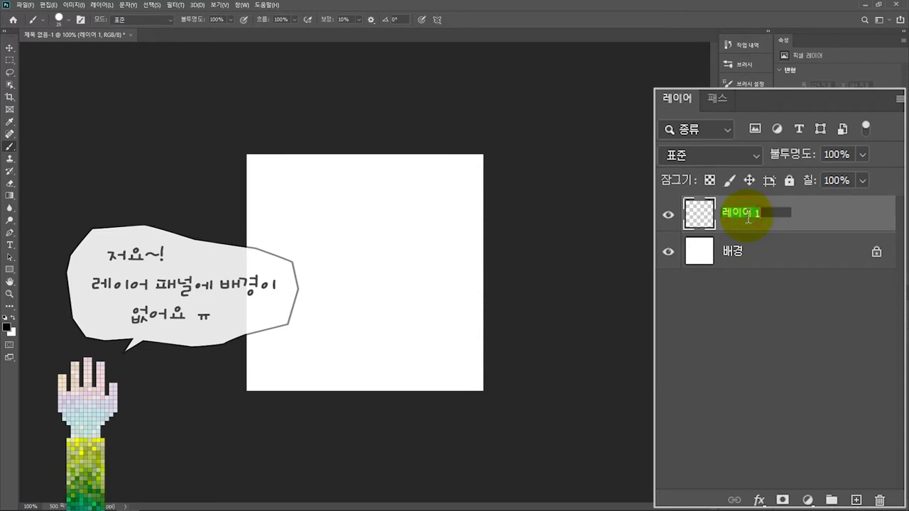
text(큰산)
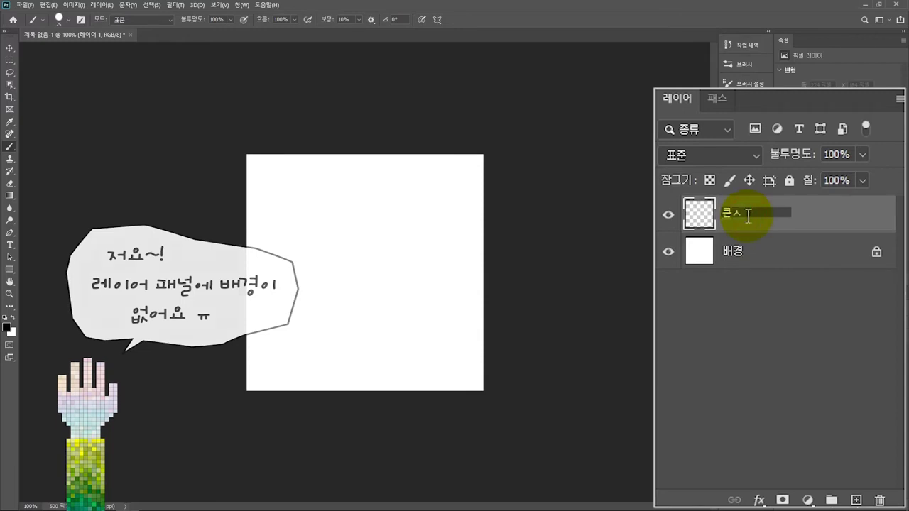
key(Return)
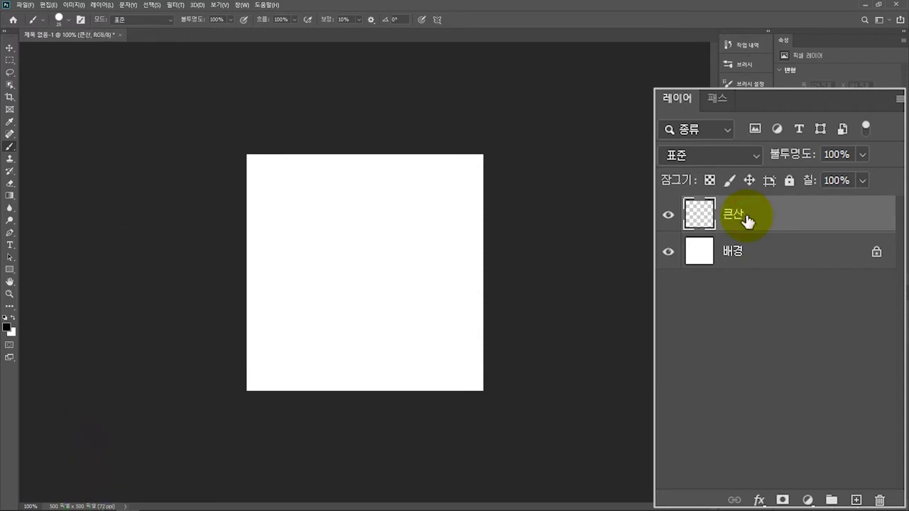
Step: Set the foreground color to dark green, 0a3600
click(7, 327)
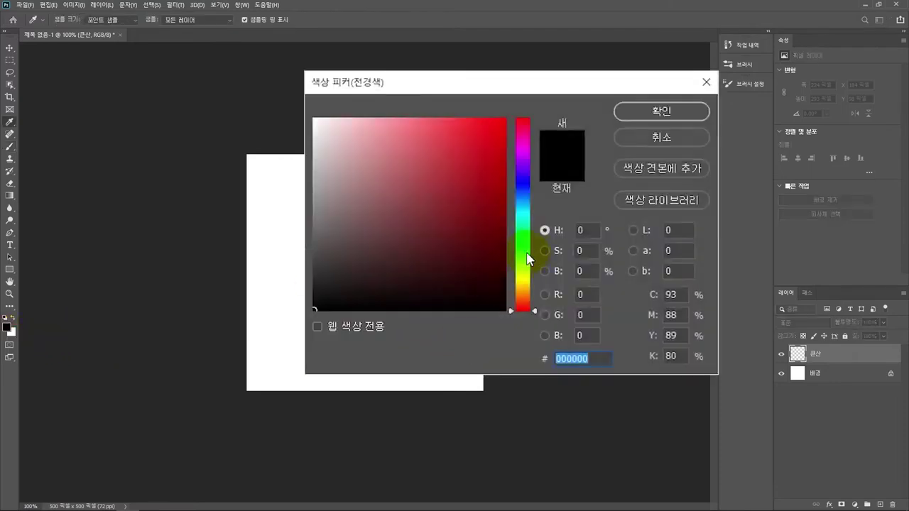
click(526, 253)
drag(497, 260, 505, 271)
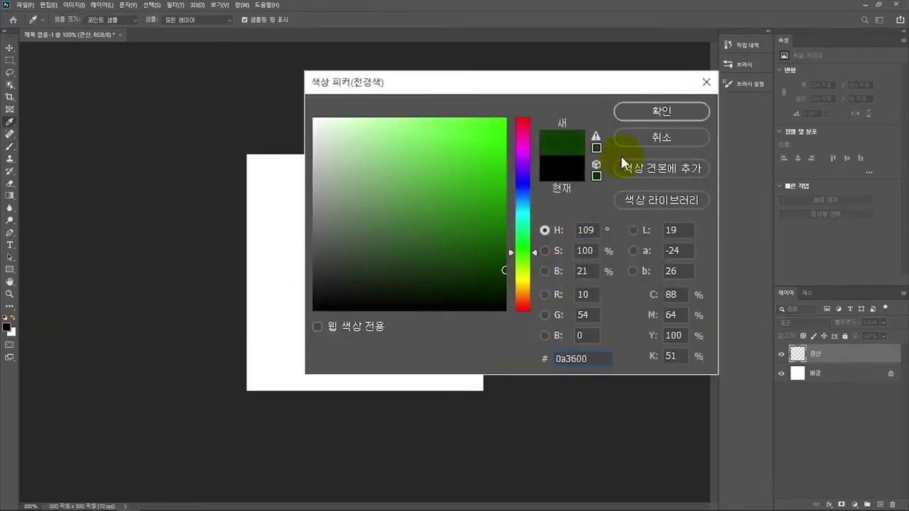
click(654, 113)
Step: Paint a filled, rounded mountain just right of the canvas center with a 25 px brush, about 220 px wide and 301 px high
key(b)
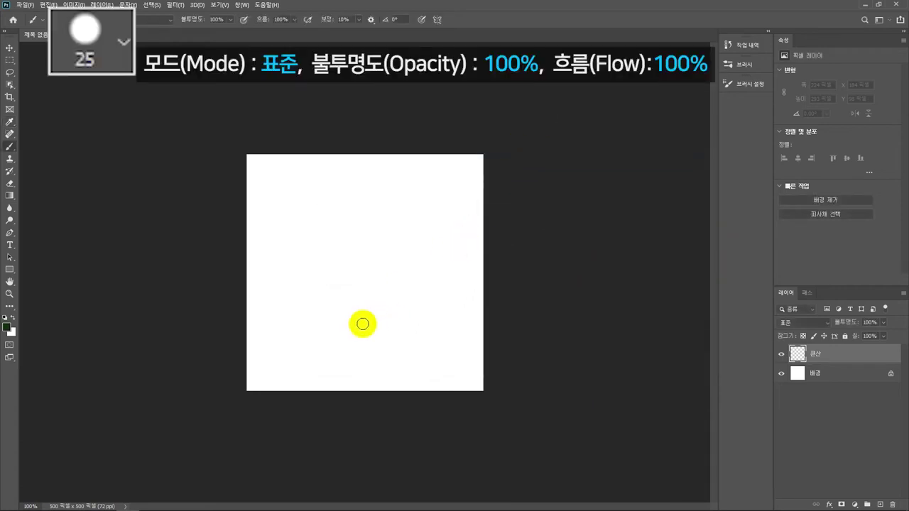
mouse_move(349, 339)
mouse_down()
mouse_move(372, 239)
mouse_move(414, 229)
mouse_move(439, 340)
mouse_up()
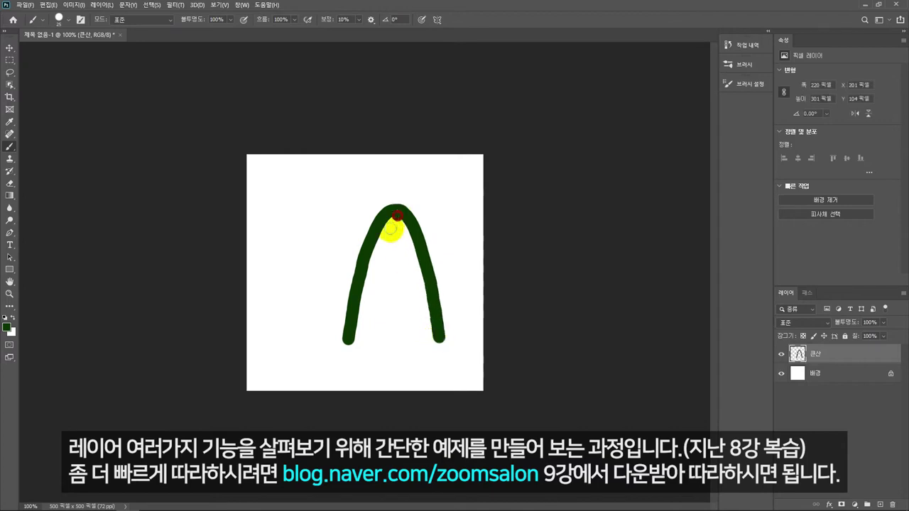
mouse_move(392, 228)
mouse_down()
mouse_move(425, 308)
mouse_move(410, 253)
mouse_move(390, 317)
mouse_move(368, 330)
mouse_move(399, 296)
mouse_move(422, 335)
mouse_move(360, 335)
mouse_move(429, 332)
mouse_up()
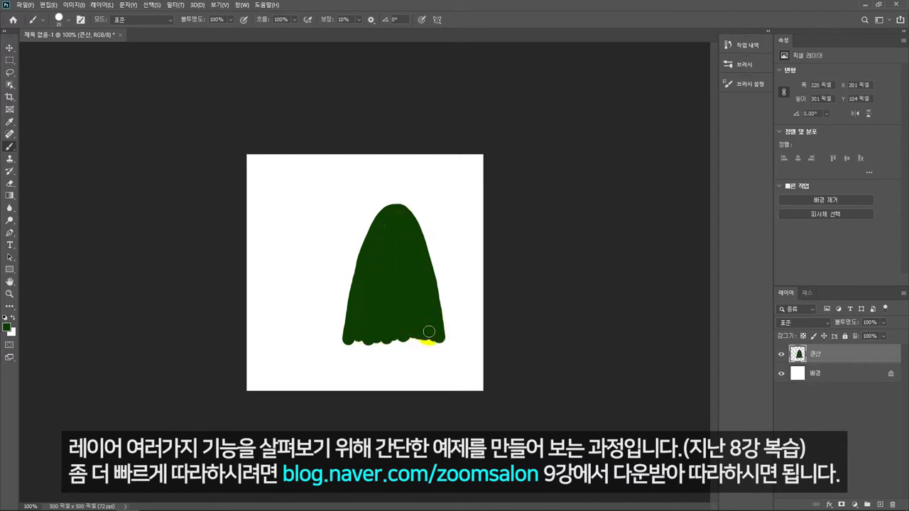
Step: Duplicate the mountain to its left and slightly lower, and rename the copied layer 작은산
key(v)
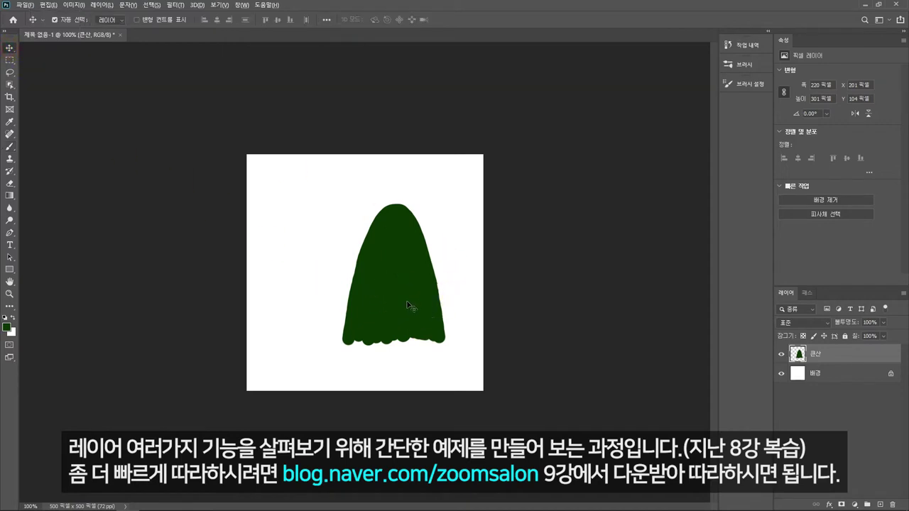
drag(408, 305, 341, 316)
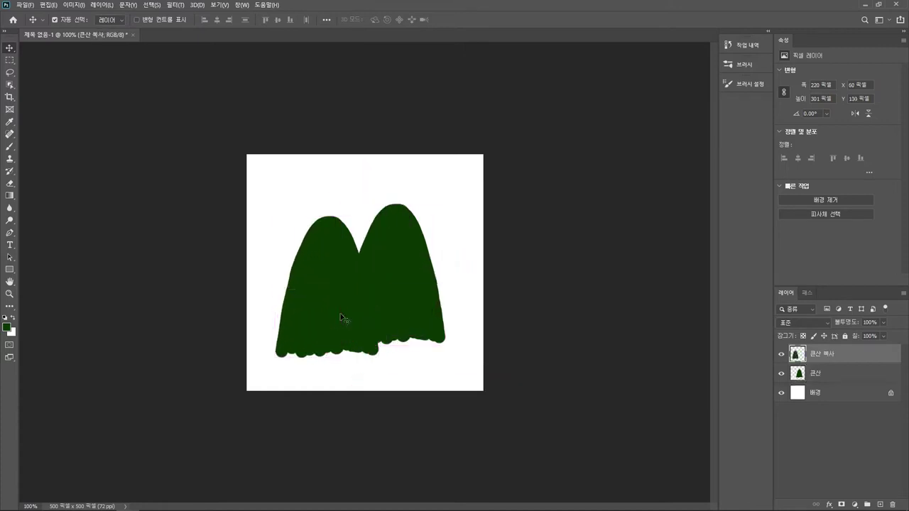
double_click(832, 353)
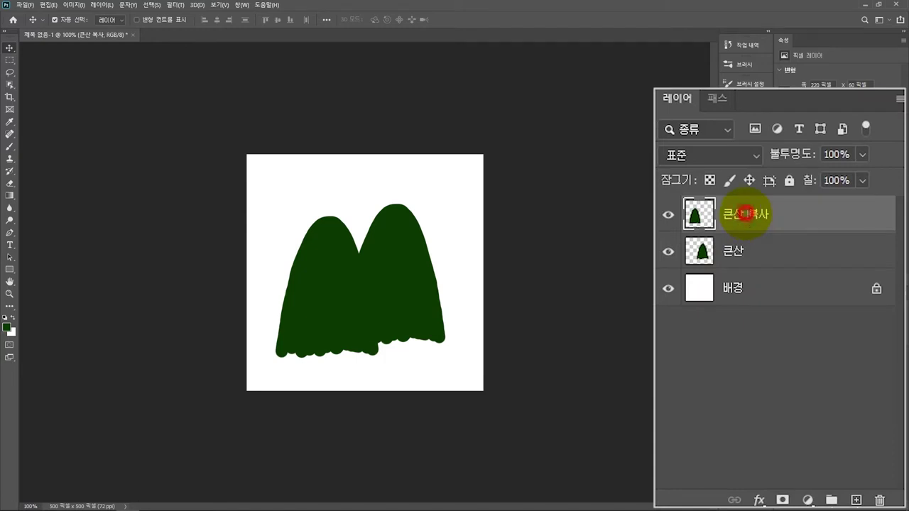
text(작은산)
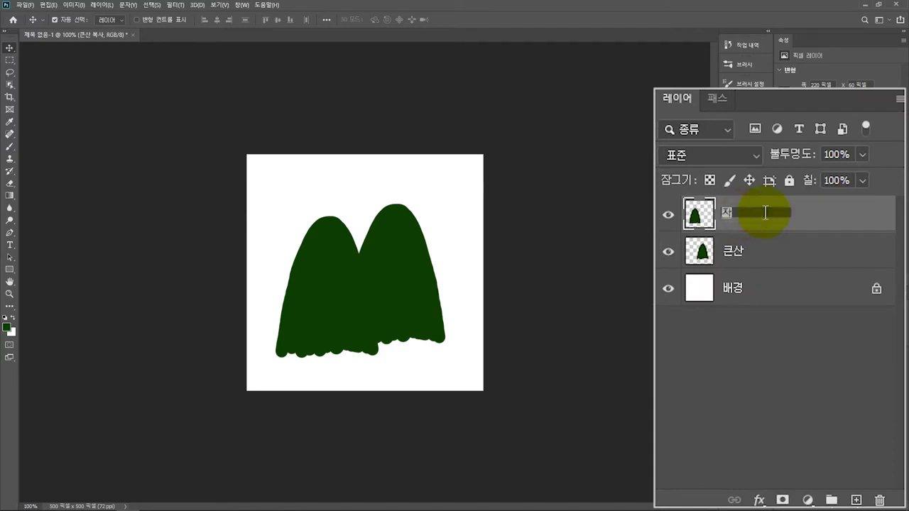
key(Return)
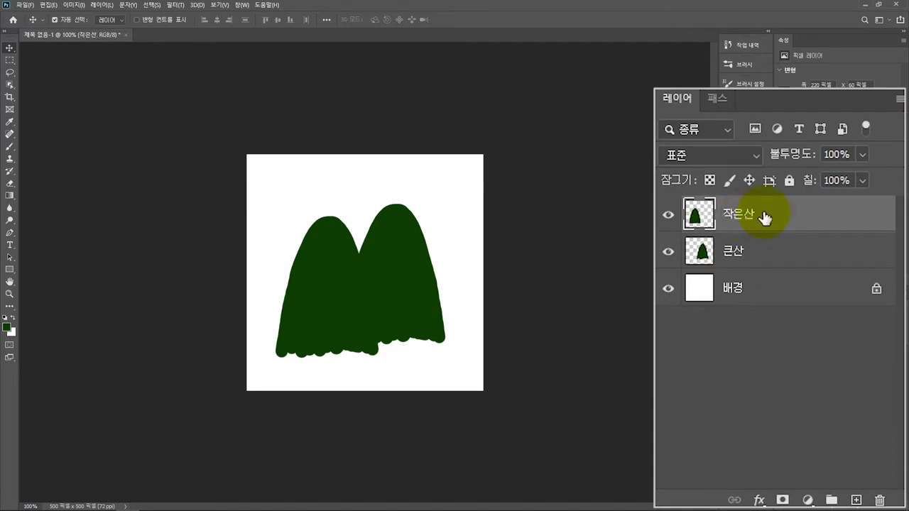
Step: Free-transform the 작은산 layer: scale it to about 59.4%, shift it to overlap the big mountain's lower left, and rotate it about -2.7°
key(ctrl)
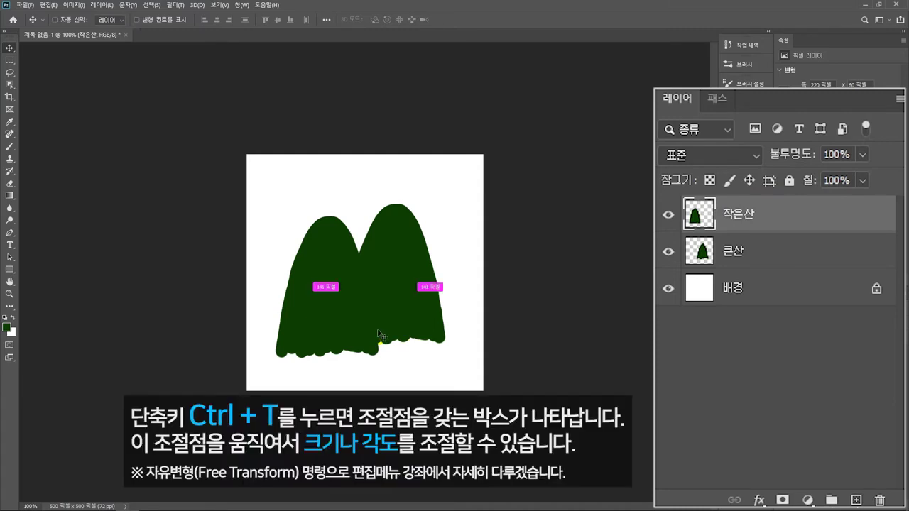
key(ctrl+t)
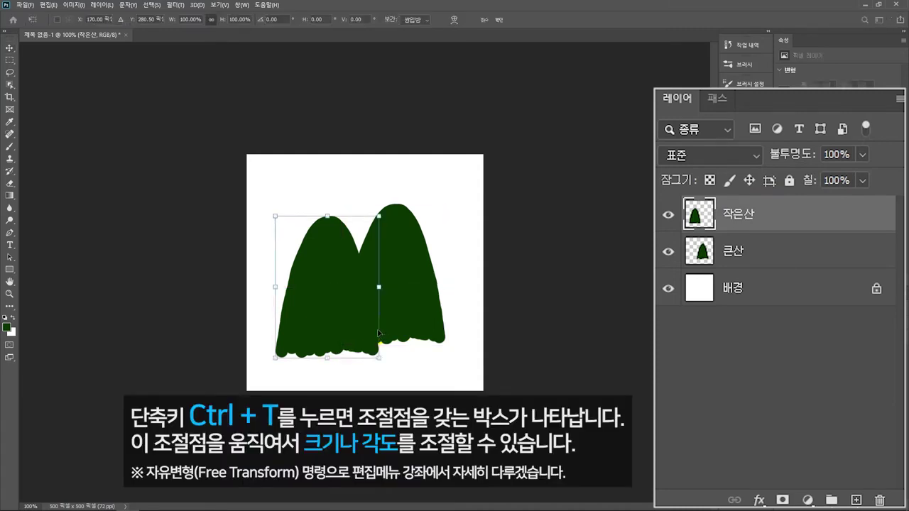
drag(378, 215, 337, 273)
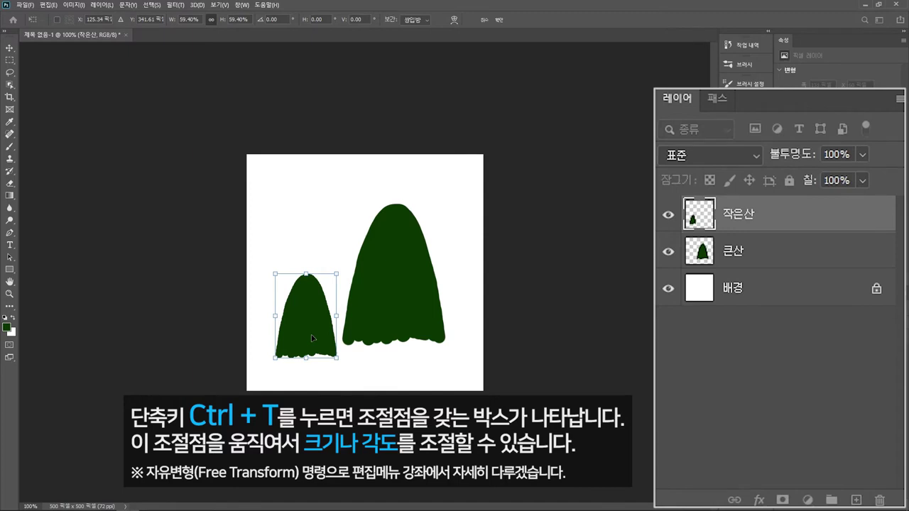
drag(311, 338, 340, 337)
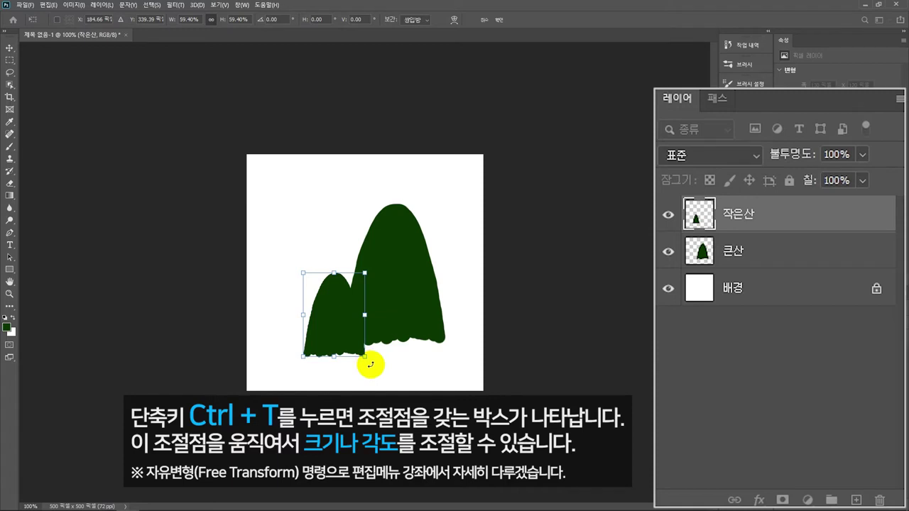
drag(367, 363, 375, 364)
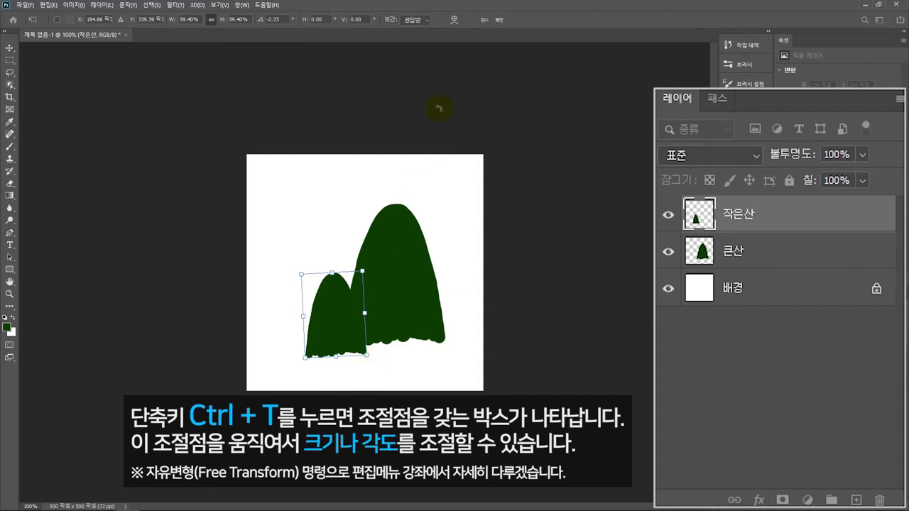
click(499, 20)
Step: Shift the small mountain's hue from green to dark brown with a Hue/Saturation adjustment
key(ctrl+u)
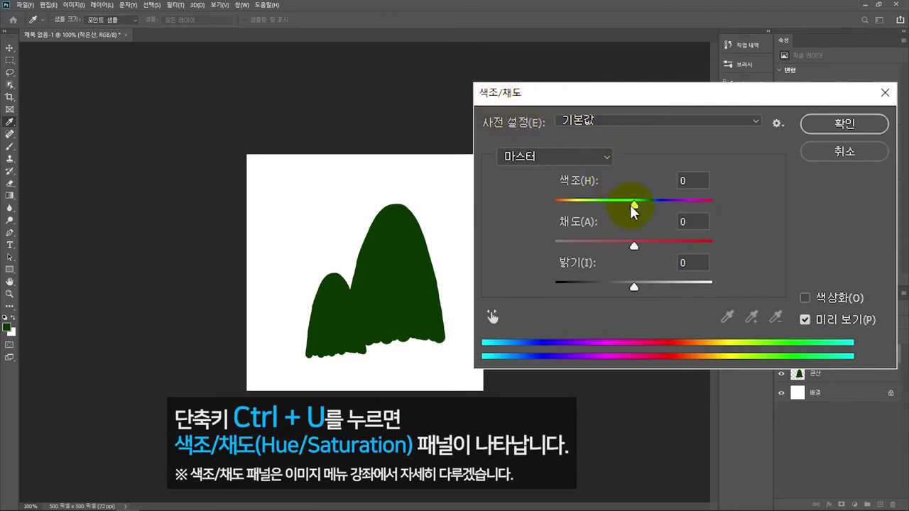
drag(631, 205, 588, 222)
click(841, 126)
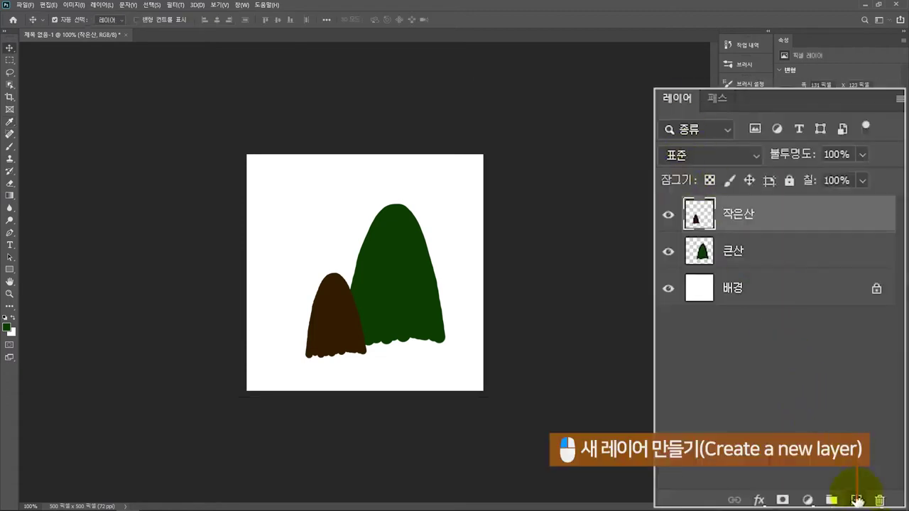
Step: Add a new layer named 태양 above the 작은산 layer
click(856, 500)
double_click(736, 221)
text(태양)
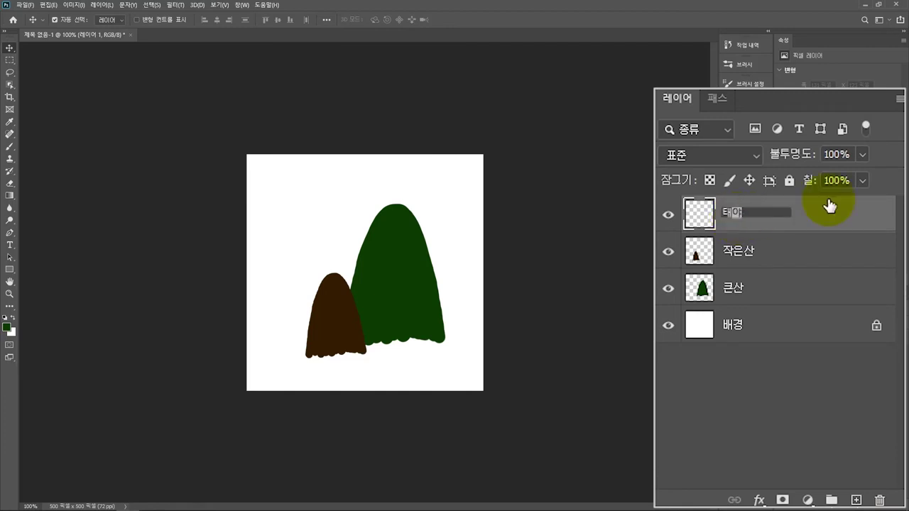
key(Return)
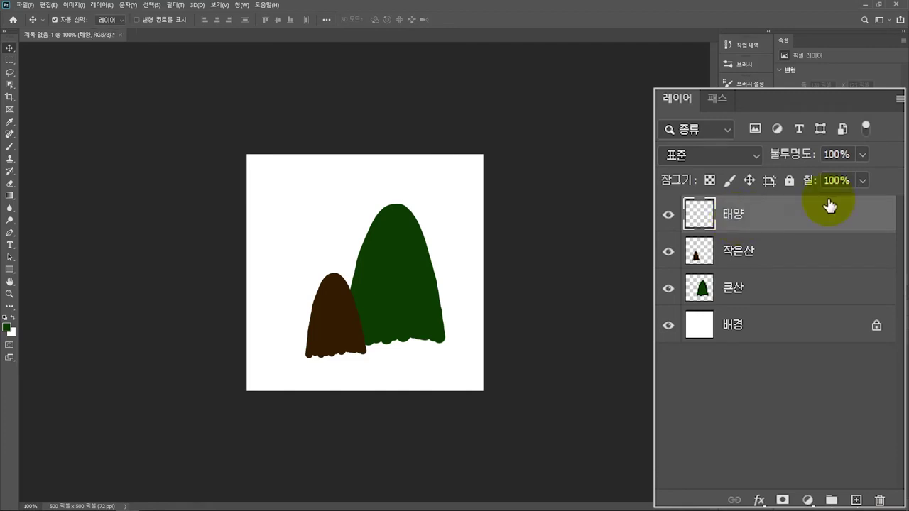
Step: Set the foreground color to bright orange, ff9c00
click(7, 329)
click(533, 307)
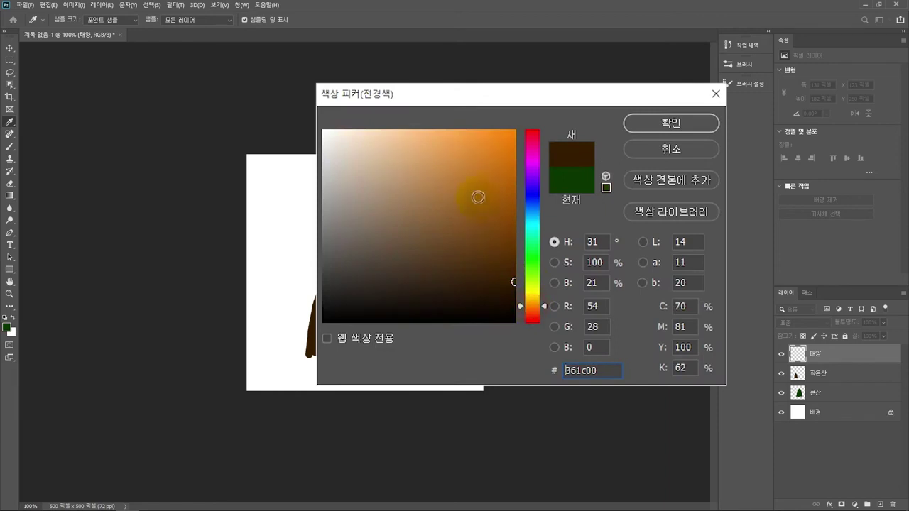
drag(479, 200, 539, 106)
drag(543, 304, 542, 302)
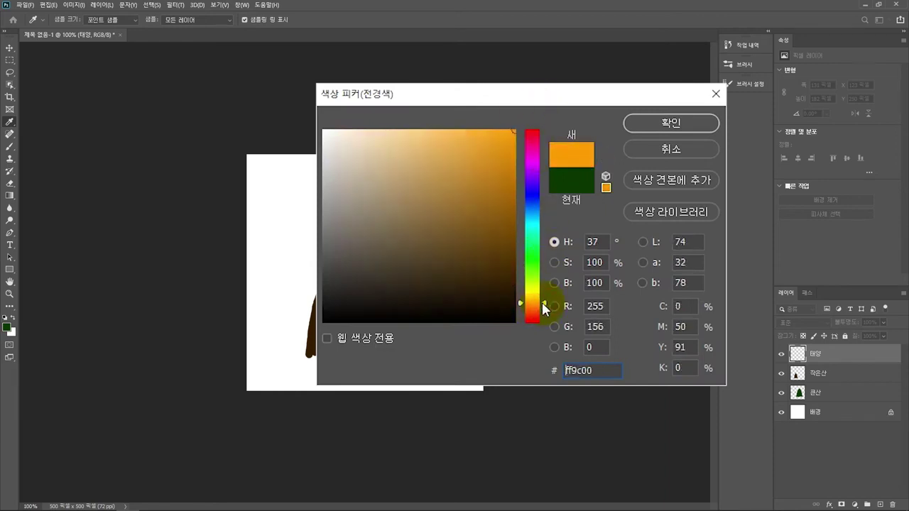
click(660, 124)
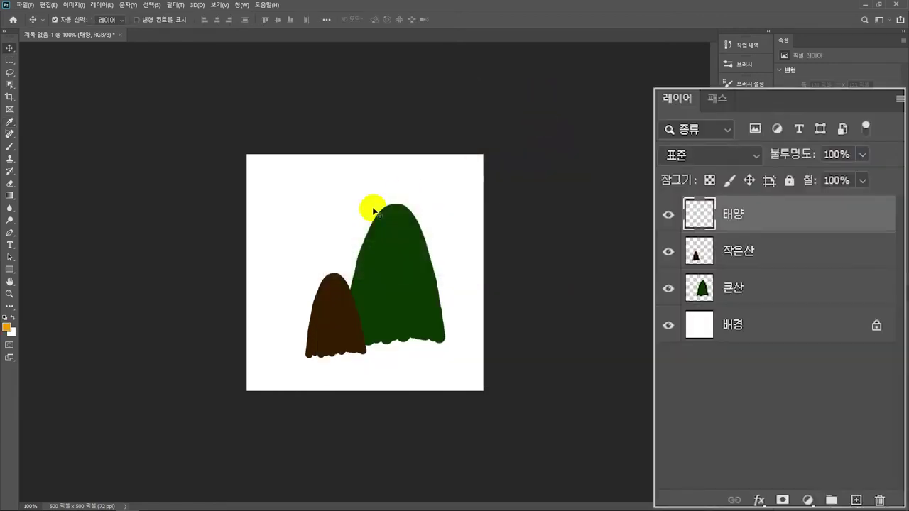
Step: Paint a spiral sun with eight short rays above the small mountain, overlapping the big mountain's edge, using a 9 px brush
key(b)
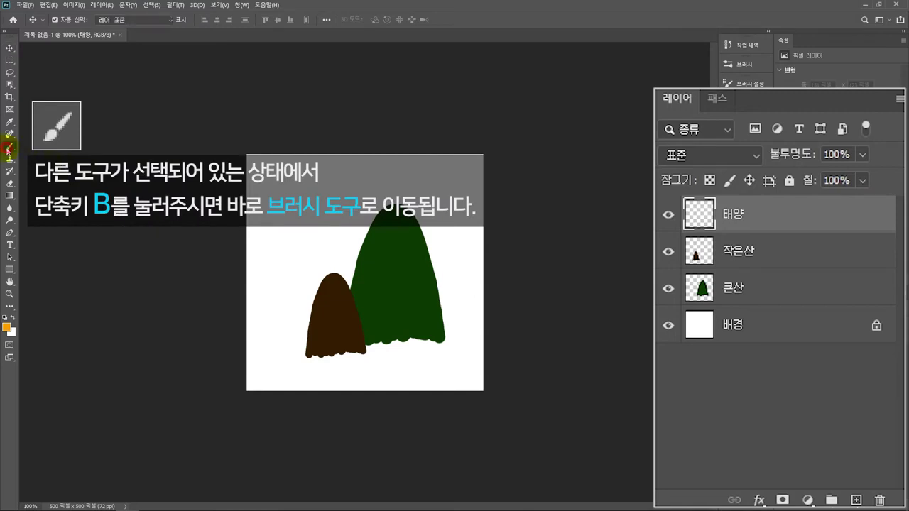
key(bracketleft)
key(bracketleft)
key(bracketleft)
key(bracketleft)
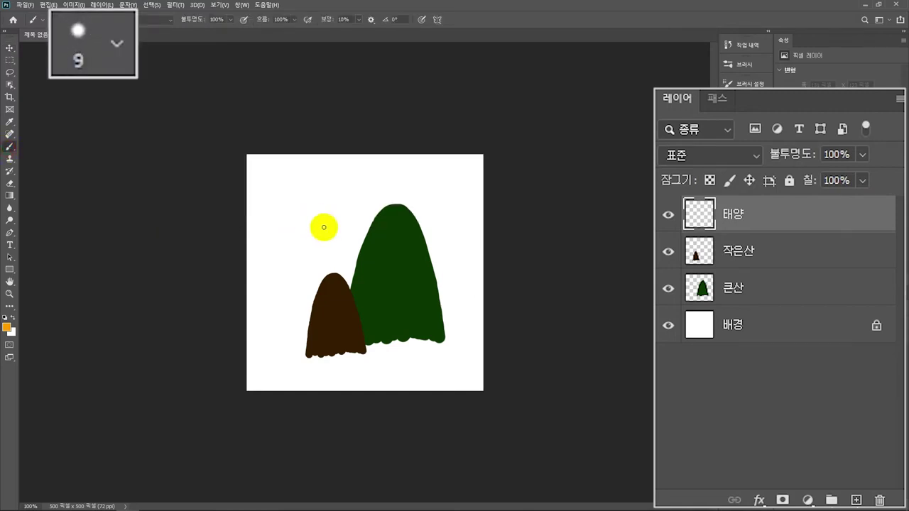
mouse_move(339, 234)
mouse_down()
mouse_move(353, 242)
mouse_move(340, 246)
mouse_up()
drag(343, 213, 342, 206)
drag(325, 235, 373, 228)
drag(348, 253, 348, 262)
drag(321, 216, 328, 221)
drag(362, 211, 325, 249)
drag(361, 241, 366, 246)
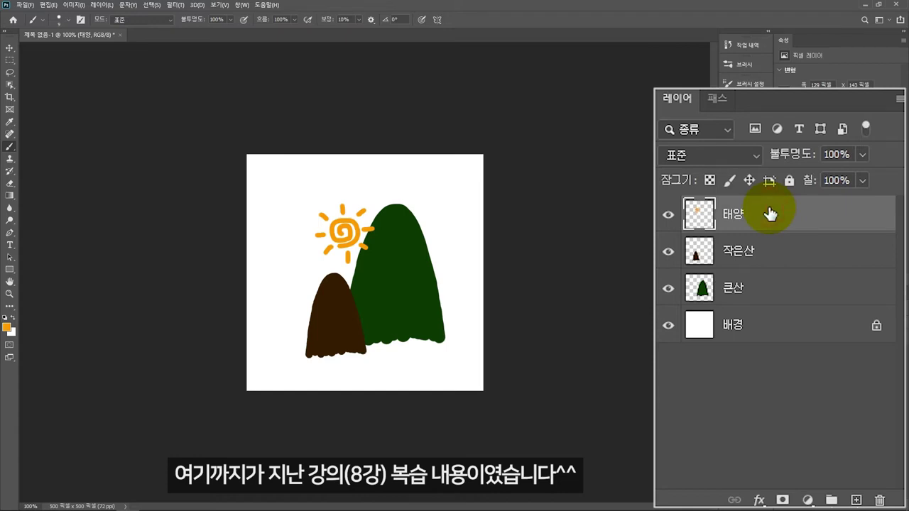
Step: Move the 태양 layer below 큰산, directly above the background layer
drag(770, 213, 771, 302)
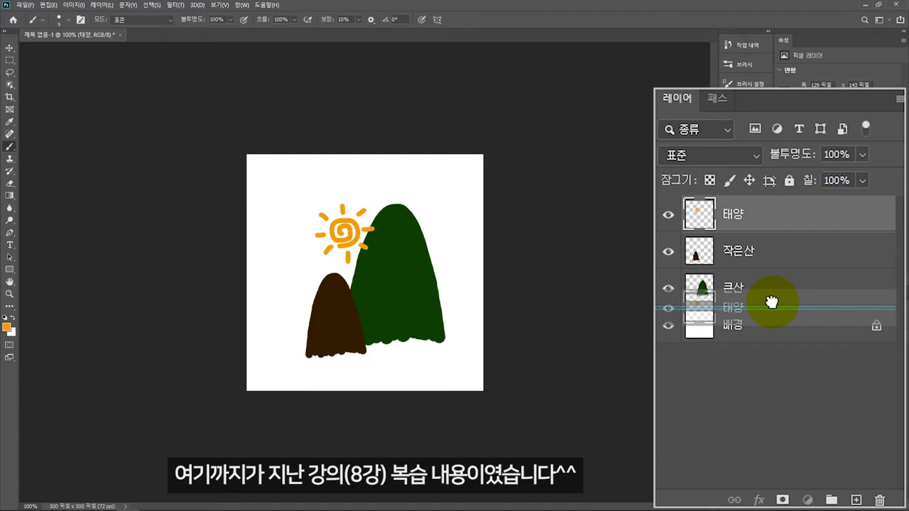
drag(771, 302, 772, 308)
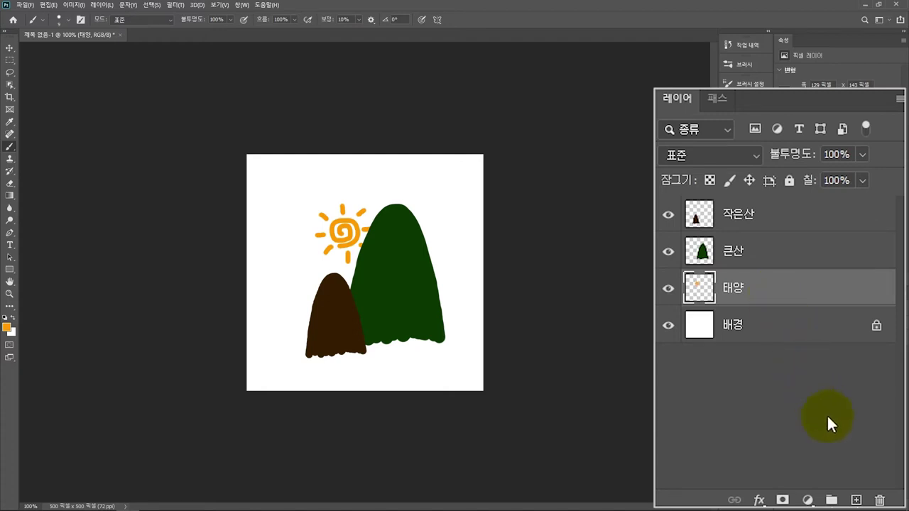
Step: Add a new layer named 구름 and move it to the top of the layer stack
click(856, 500)
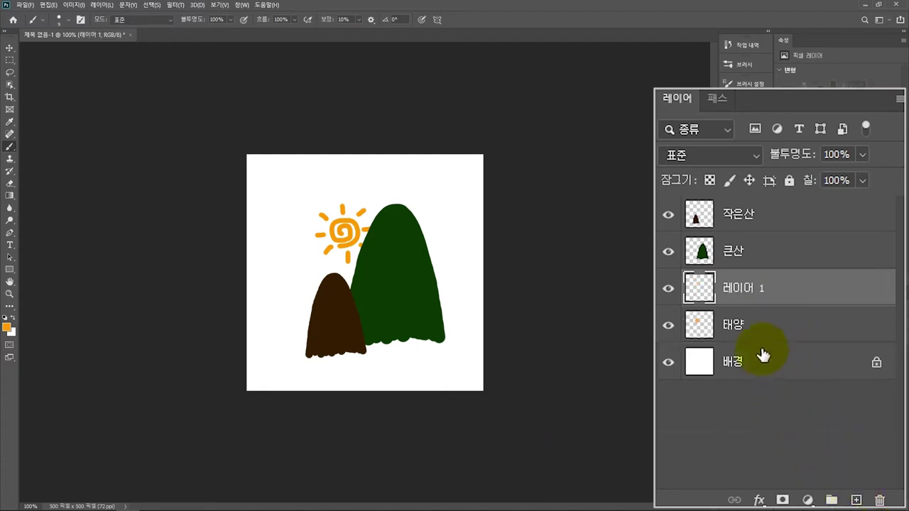
double_click(741, 288)
text(구름)
key(Return)
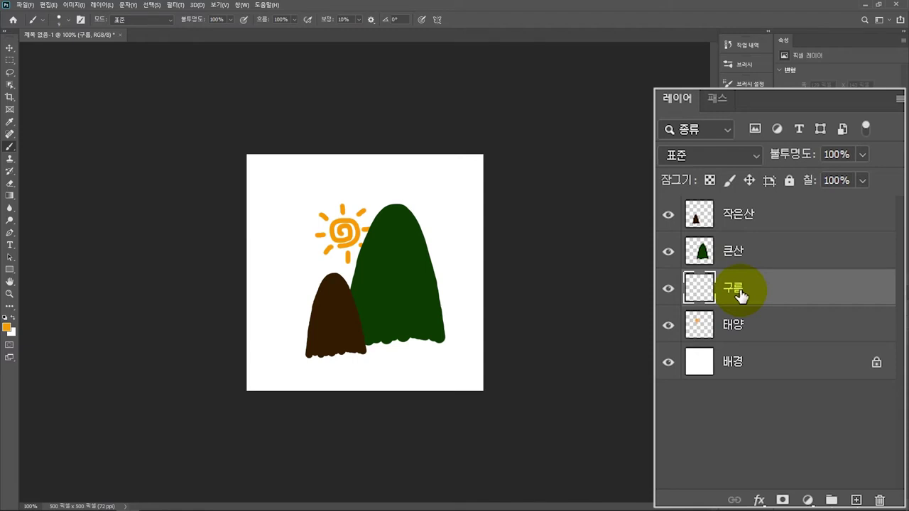
drag(761, 291, 762, 206)
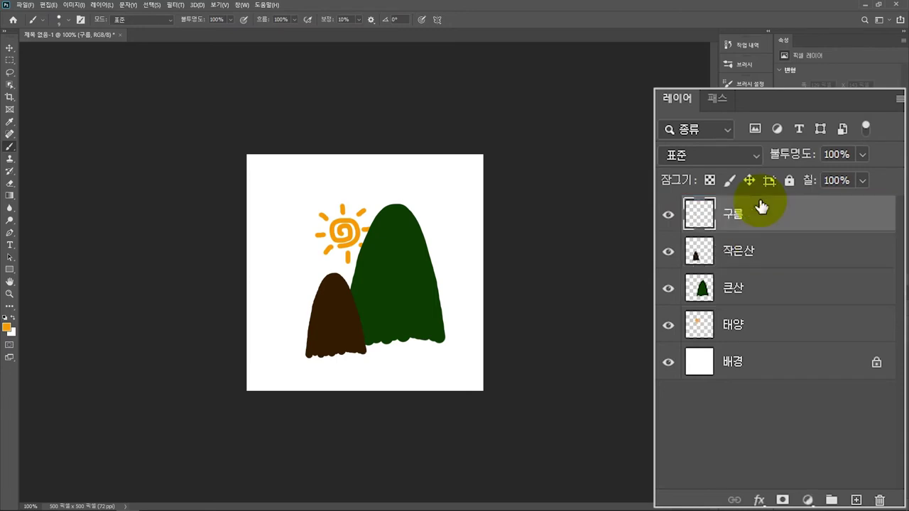
Step: Choose the 부드러운 원 soft round brush with 0% hardness at 9 px
right_click(289, 200)
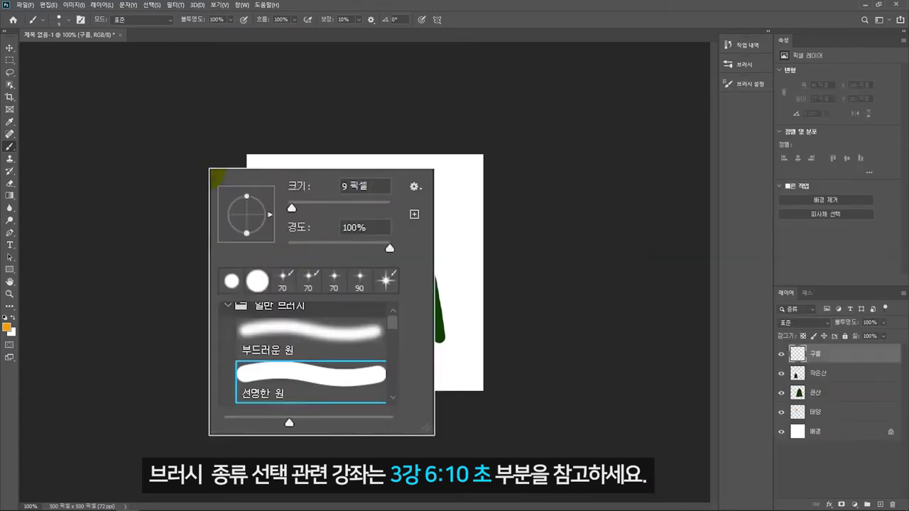
click(312, 341)
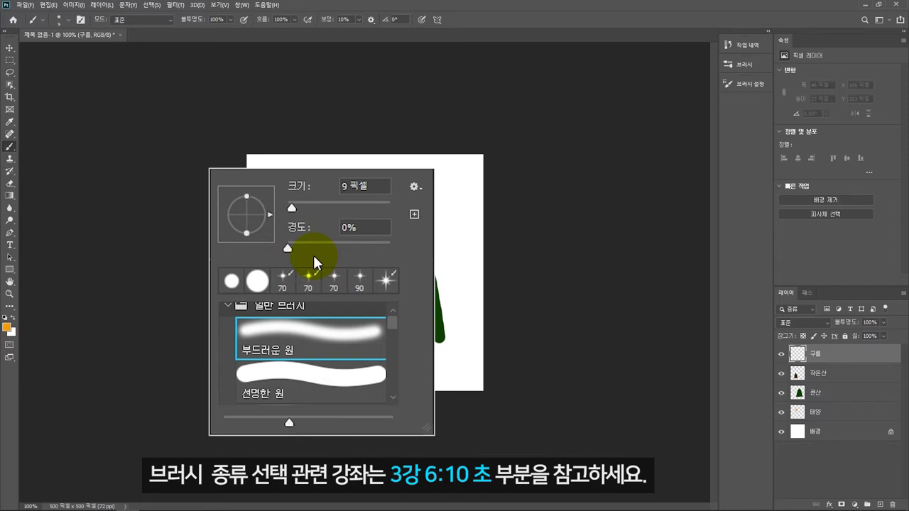
click(526, 243)
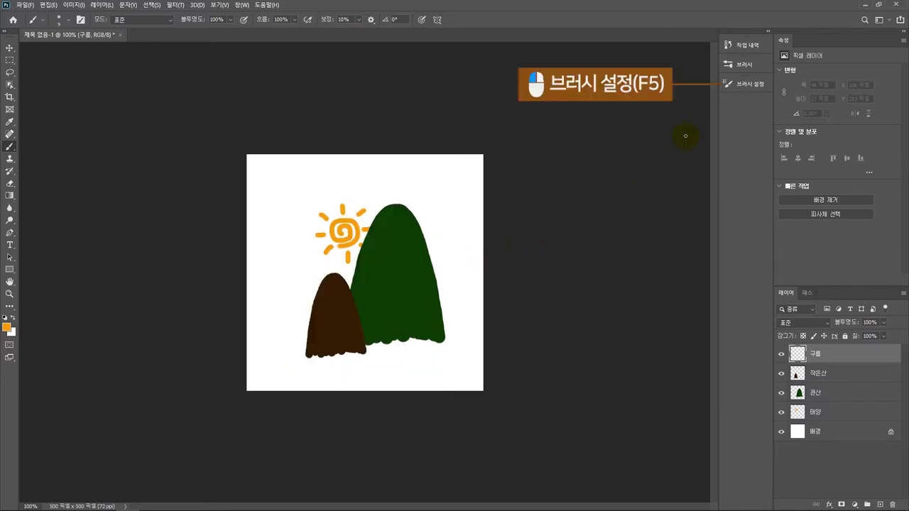
Step: Enable the brush's 색상 dynamics with 끝당 적용 on and set 전경/배경 지터 to 100%
click(750, 86)
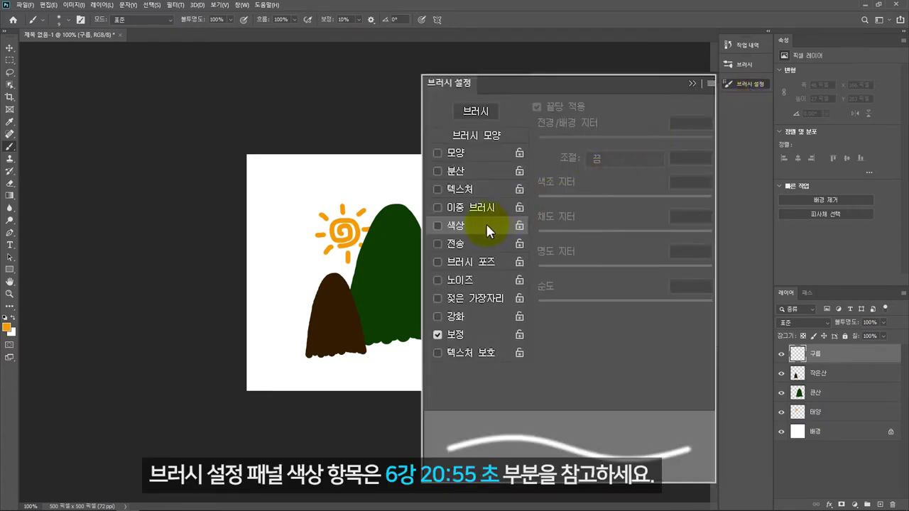
click(437, 226)
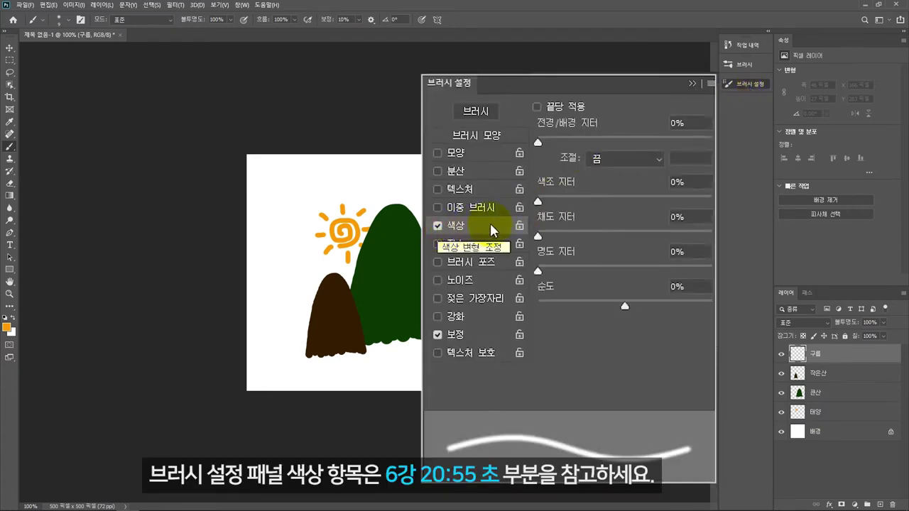
click(537, 107)
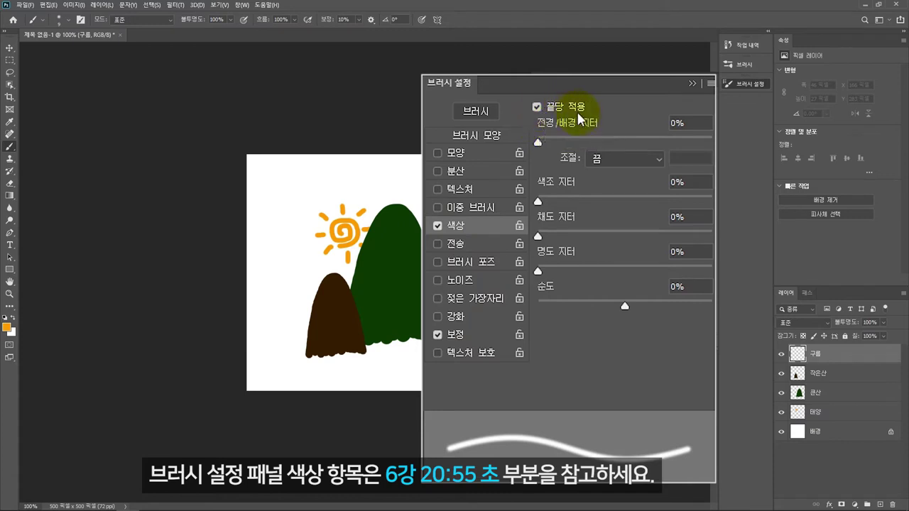
drag(542, 141, 712, 144)
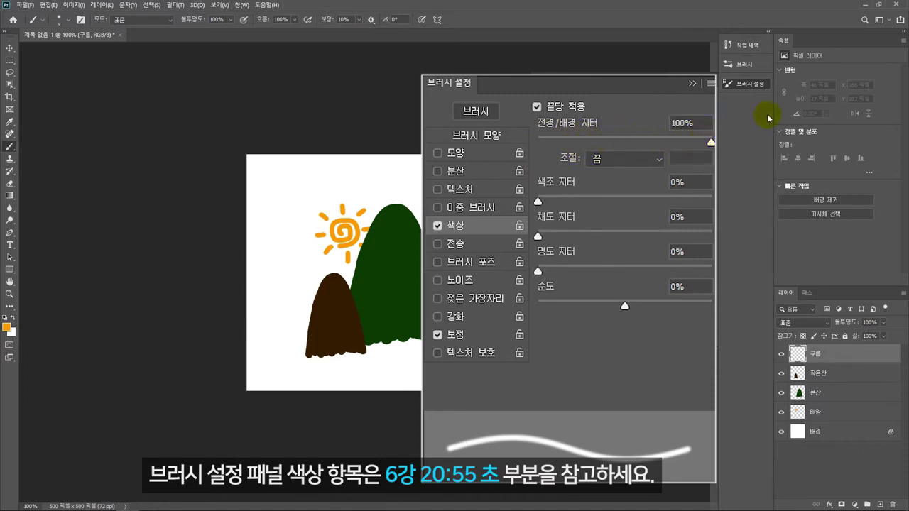
click(756, 85)
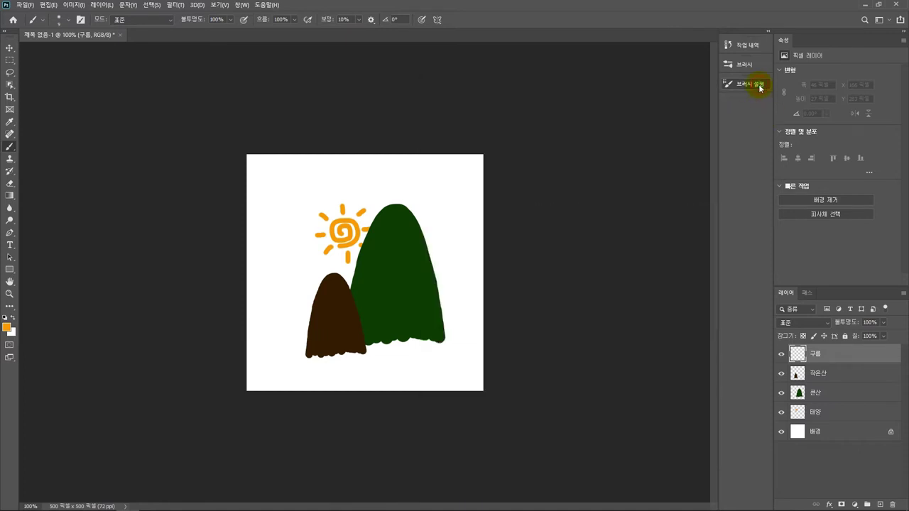
Step: Set the foreground color to bright blue, 0072ff, for the brush
click(7, 328)
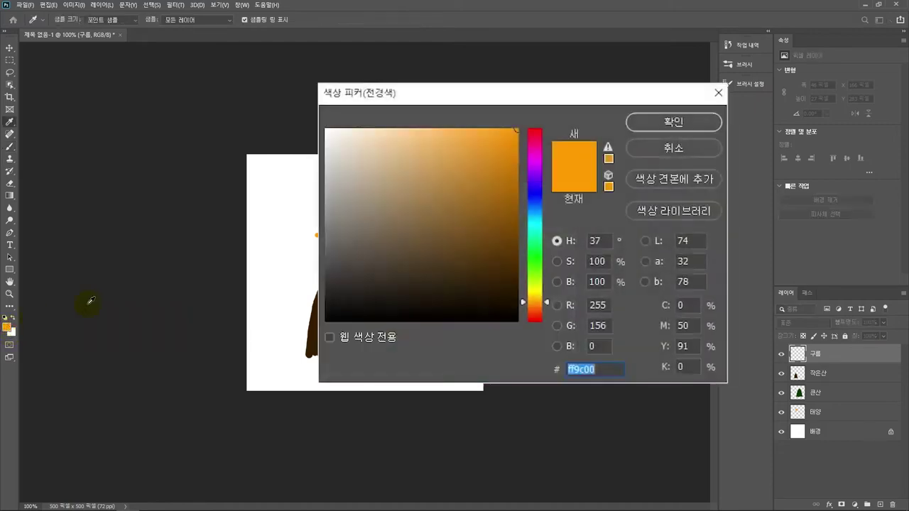
click(534, 208)
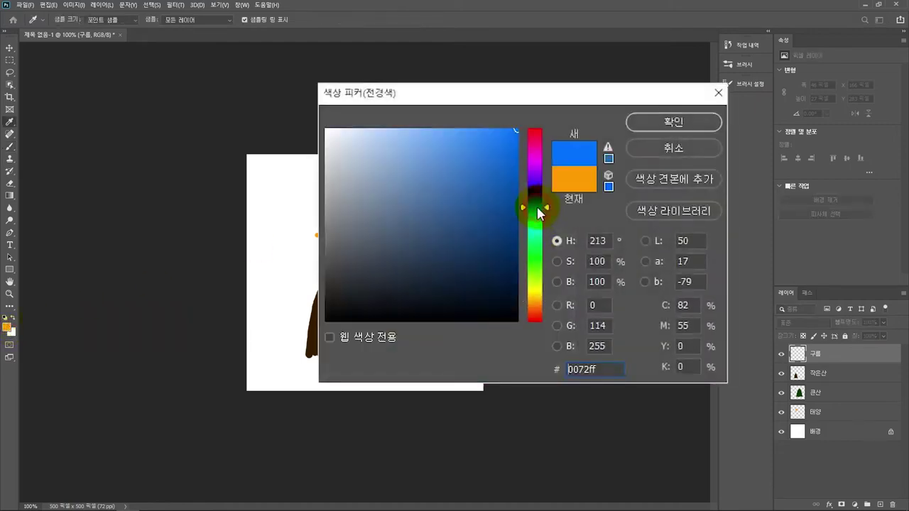
click(666, 122)
key(b)
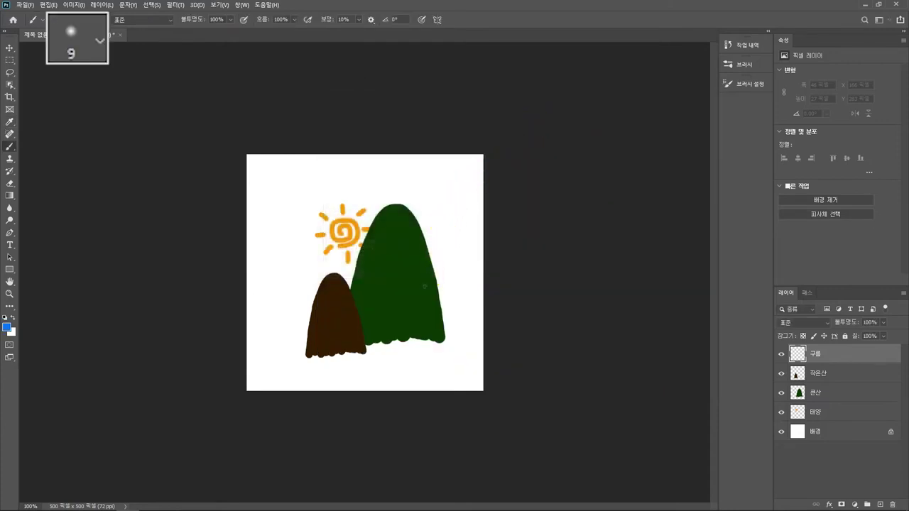
Step: Enlarge the brush to 25 px and paint a soft horizontal cloud across the small mountain's upper part, reaching over the big mountain
key(bracketright)
key(bracketright)
key(bracketright)
key(bracketright)
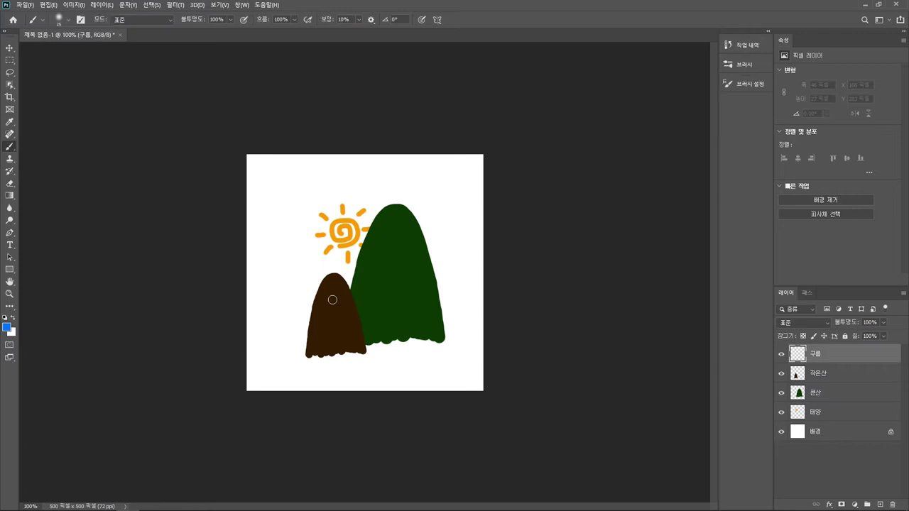
mouse_move(332, 300)
mouse_down()
mouse_move(380, 297)
mouse_move(323, 298)
mouse_move(390, 298)
mouse_up()
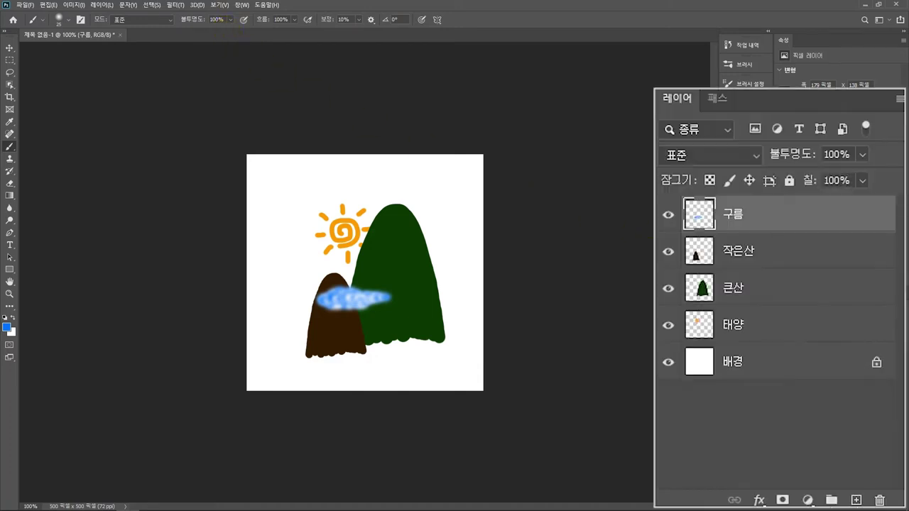
Step: Lower the 구름 layer's opacity to 66%
click(862, 154)
drag(861, 175, 833, 178)
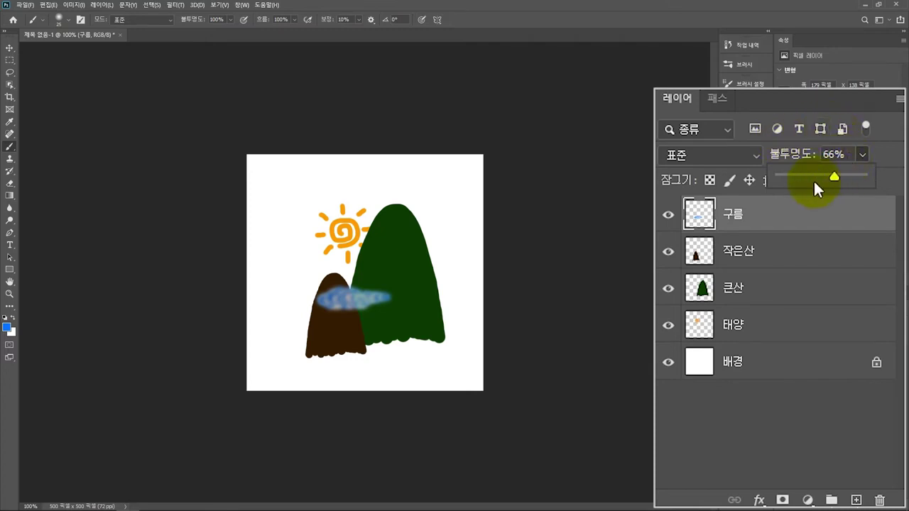
key(Return)
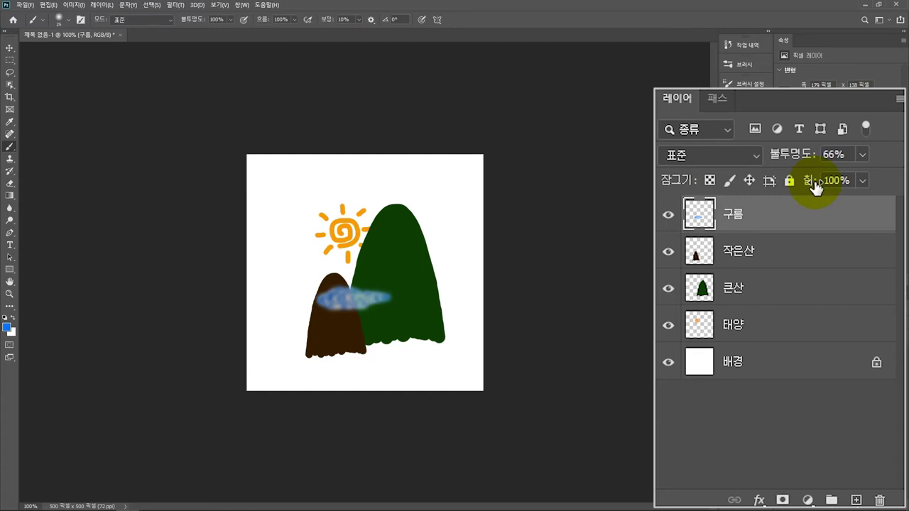
Step: Group the 구름, 작은산 and 큰산 layers and expand the new group
ctrl+click(774, 261)
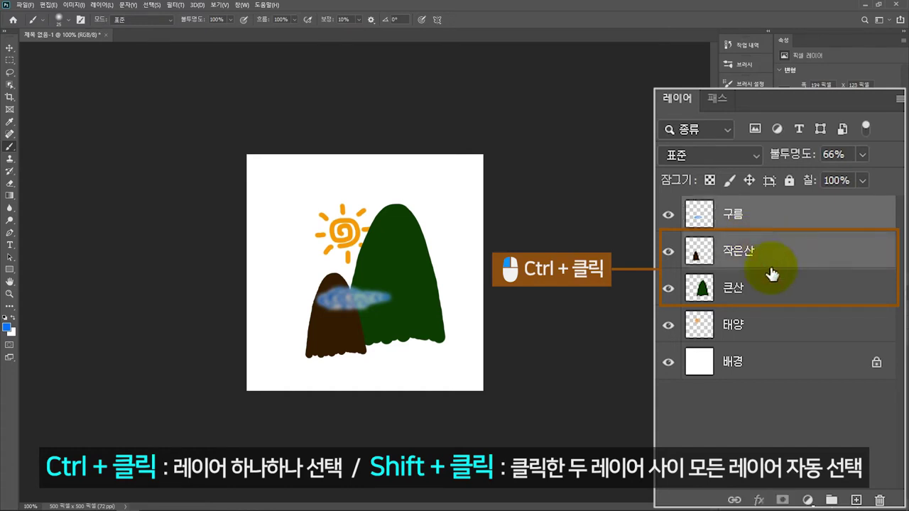
ctrl+click(768, 297)
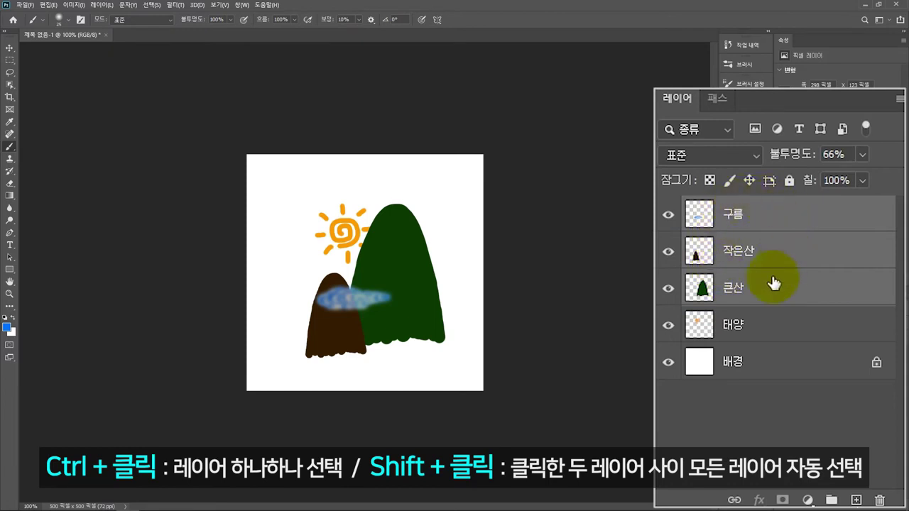
click(831, 499)
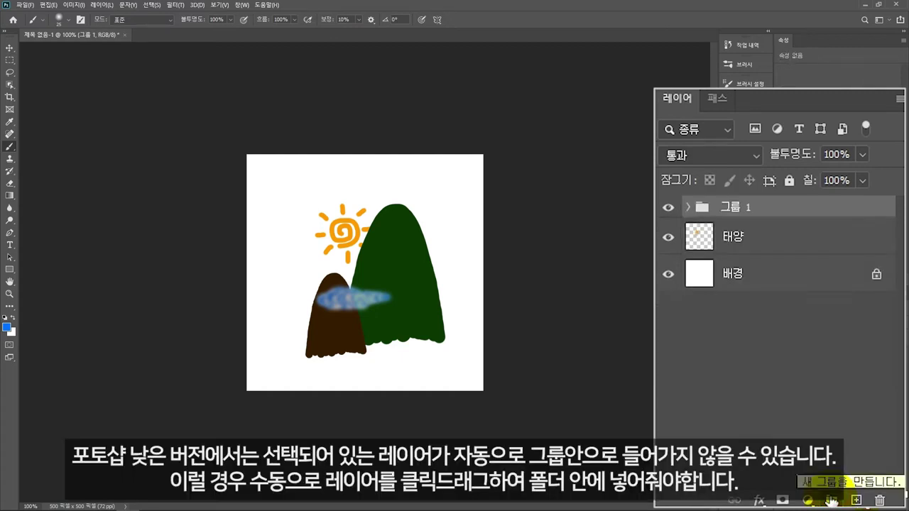
click(687, 207)
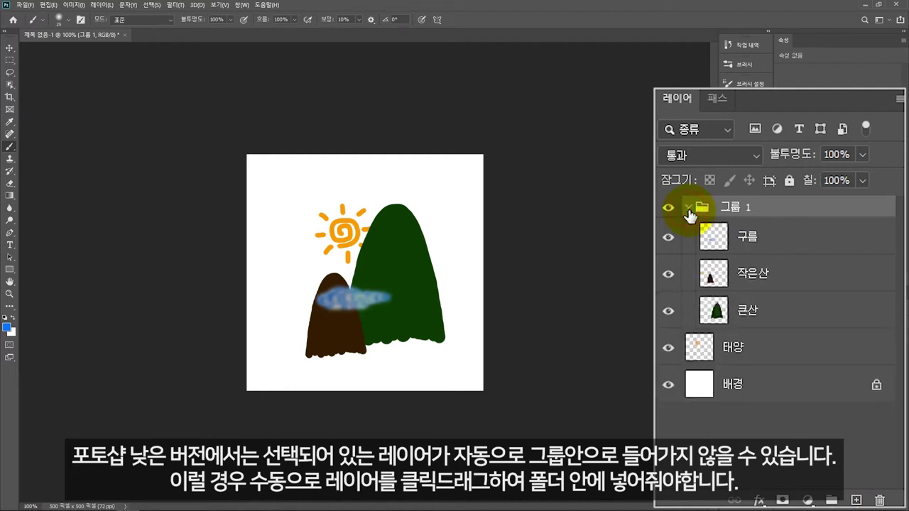
Step: Rename the new layer group as 구름과산
double_click(737, 207)
text(구름)
text(과산)
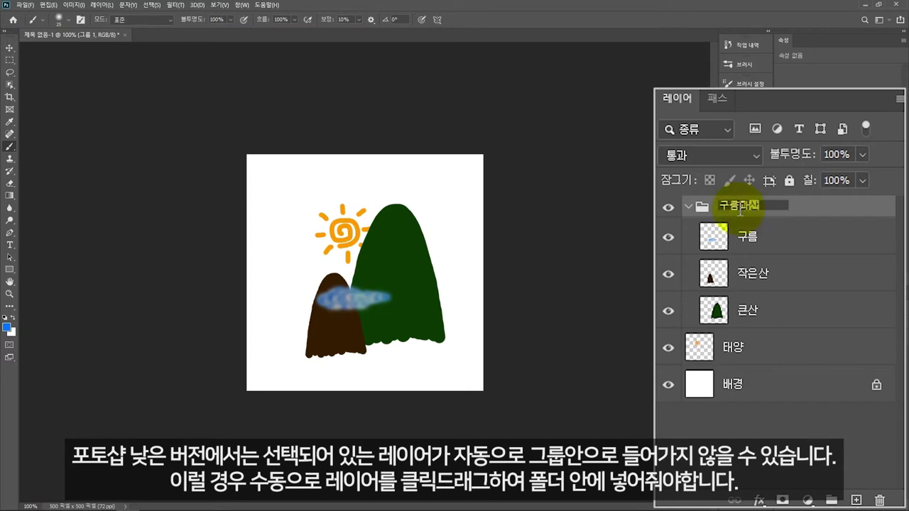
key(Return)
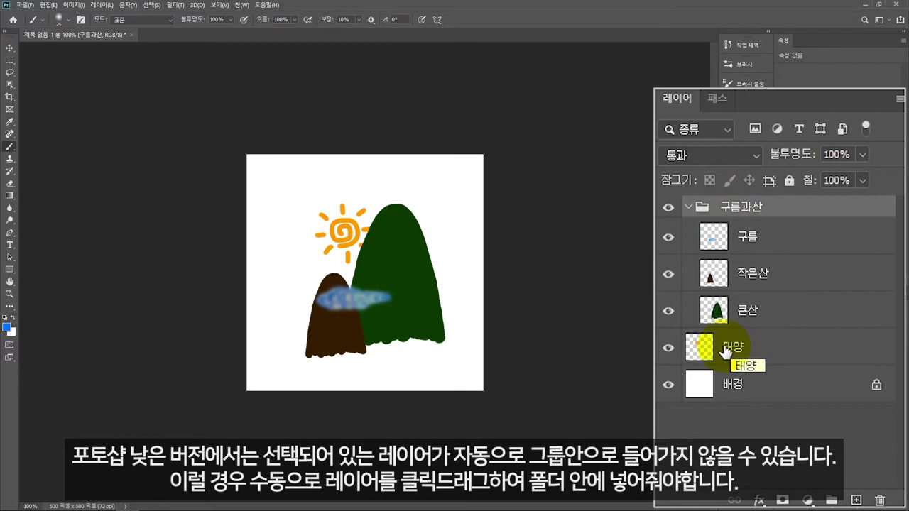
Step: Pick the 태양 layer outside the group, then collapse and select the 구름과산 group
drag(726, 351, 698, 362)
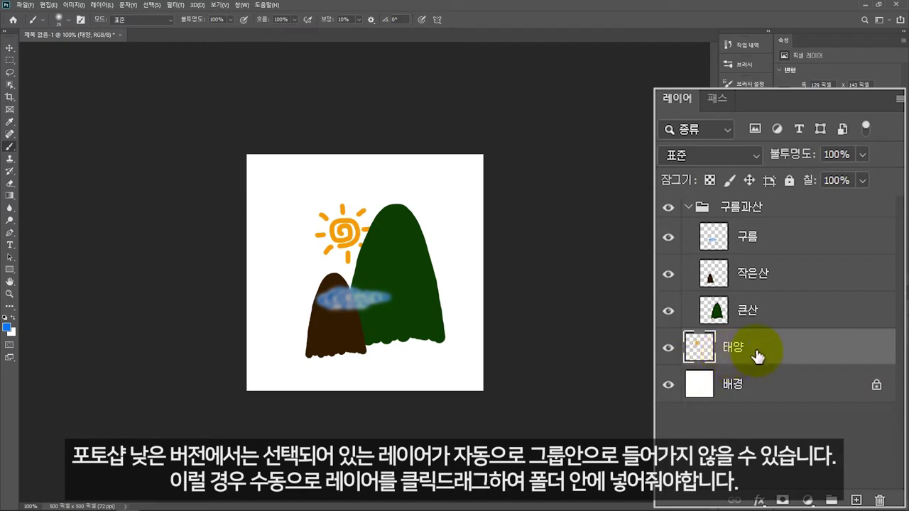
click(689, 208)
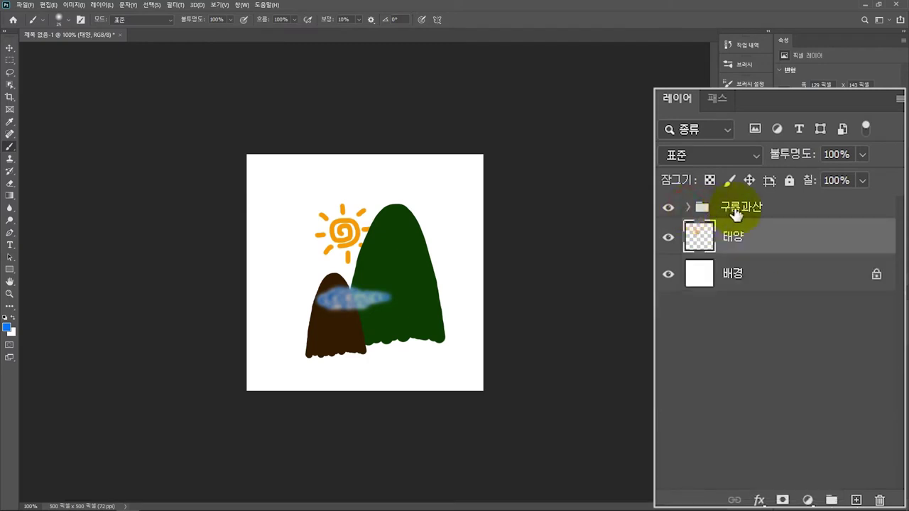
click(749, 213)
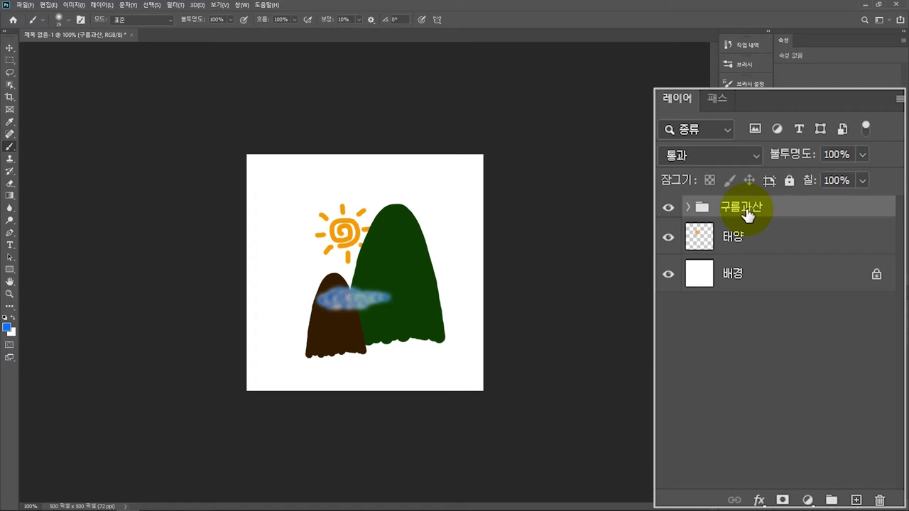
Step: Auto-select the big mountain, small mountain, cloud and sun on the canvas with the Move tool, and nudge the small mountain slightly left
click(6, 50)
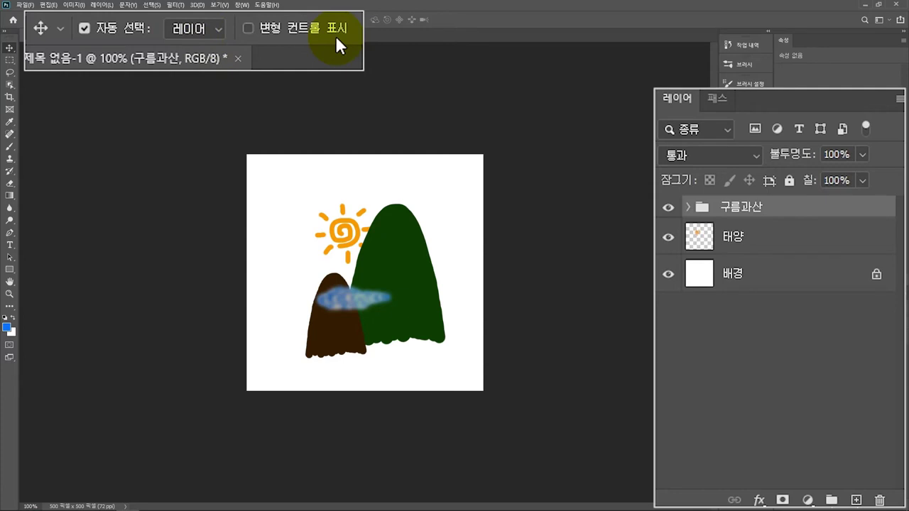
click(390, 260)
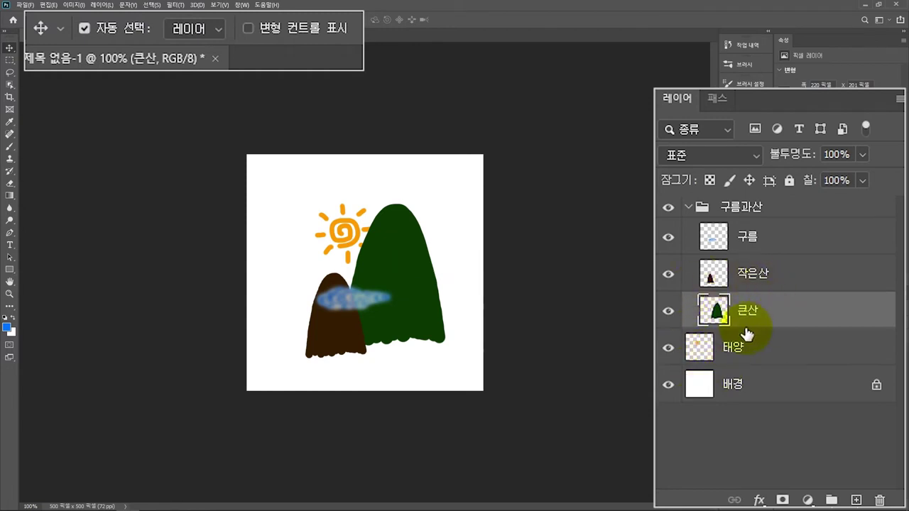
click(336, 340)
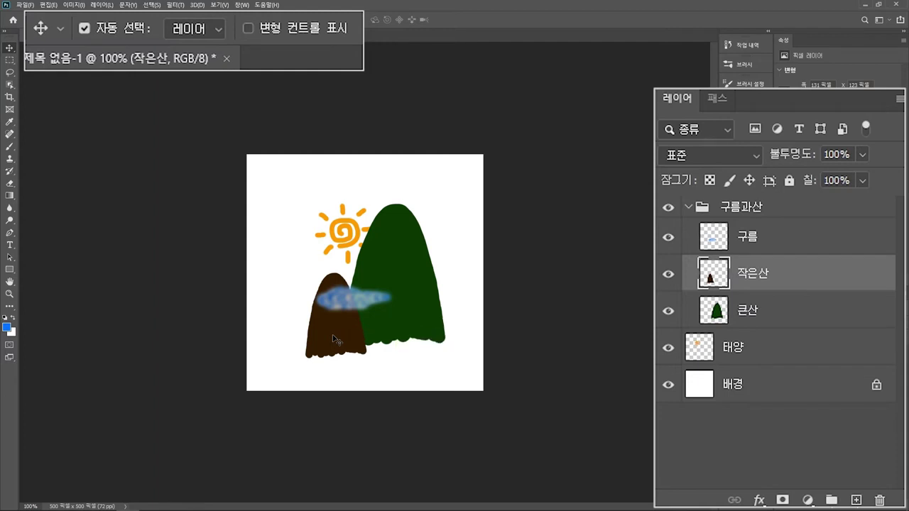
click(346, 302)
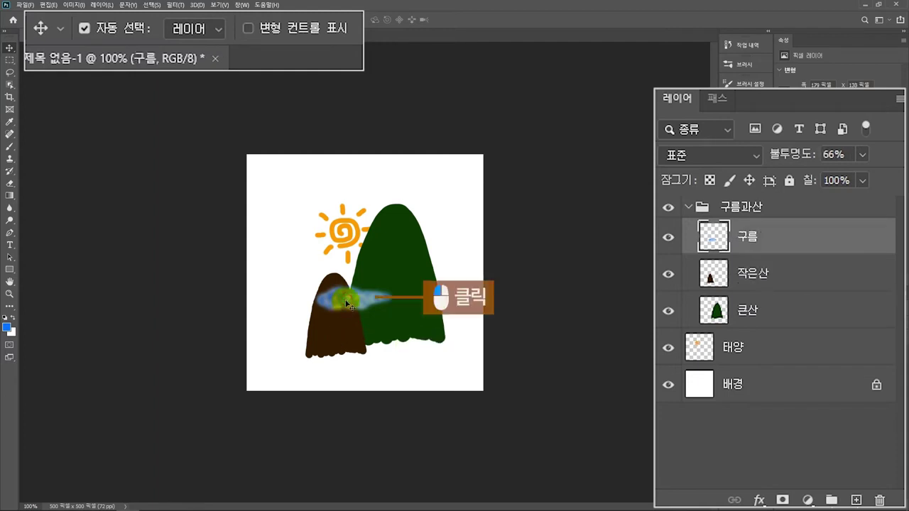
click(345, 249)
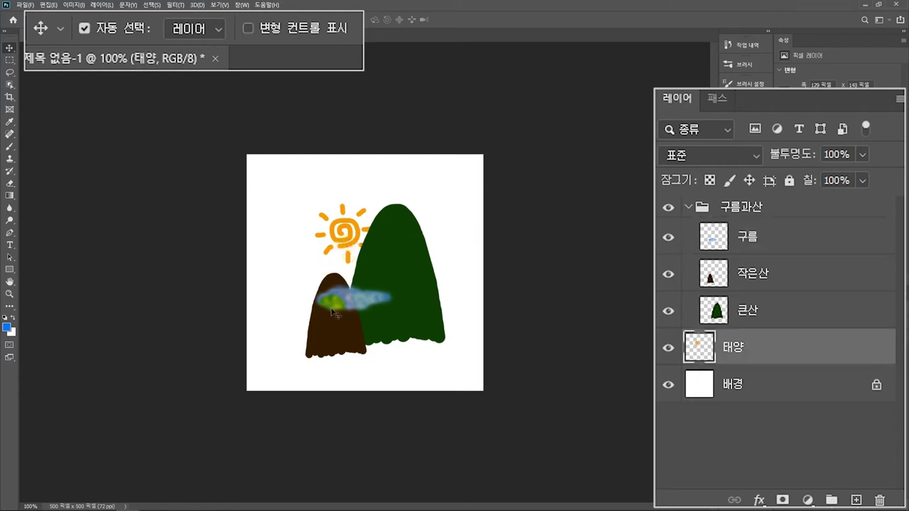
drag(331, 325, 328, 325)
Step: Set the Move tool's auto-select to 그룹 and move the whole 구름과산 group up and right on the canvas
click(207, 30)
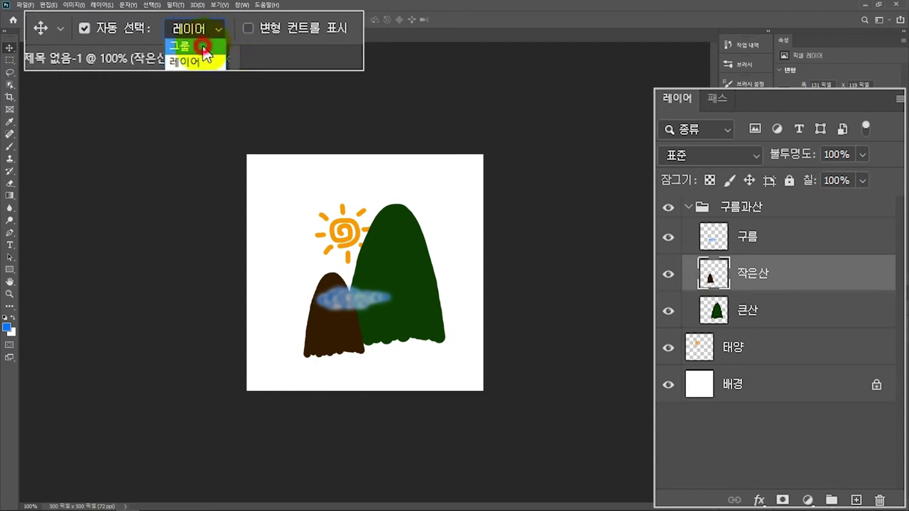
click(203, 46)
click(386, 264)
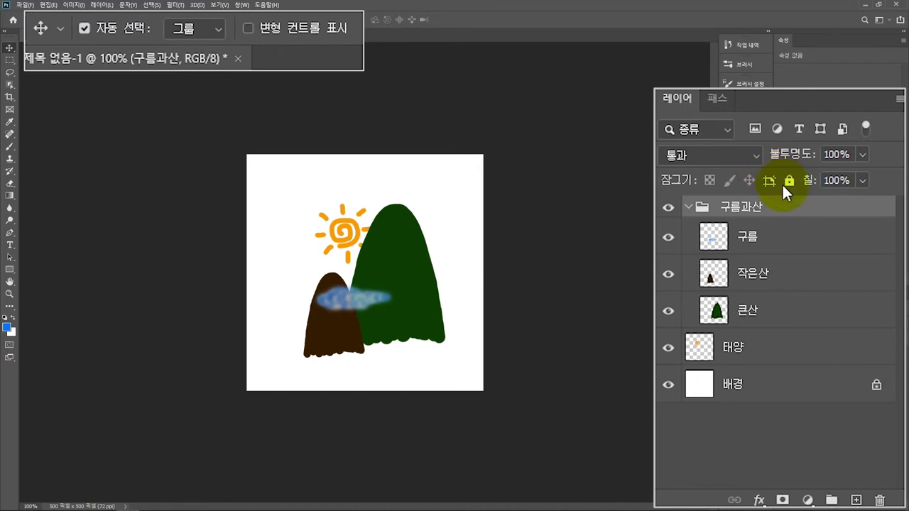
drag(385, 283, 419, 269)
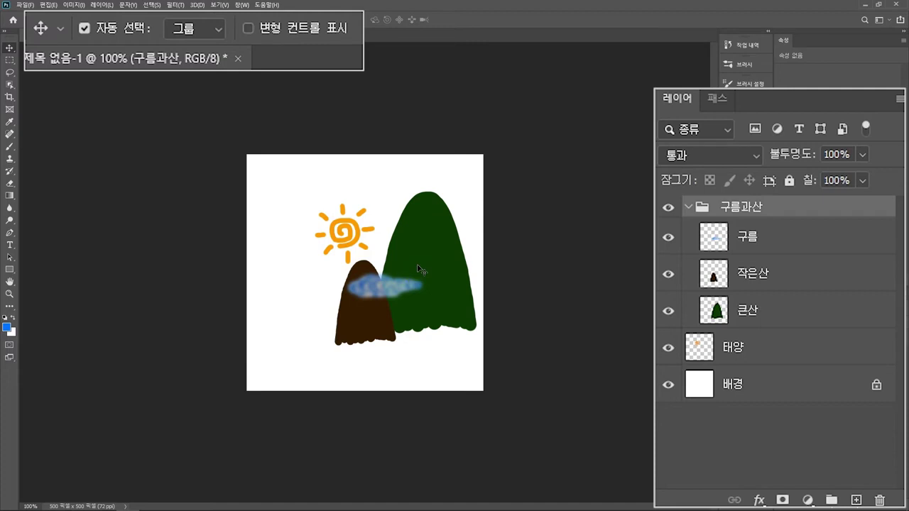
Step: Duplicate the 구름과산 group down and to the left, and free-transform the copy to about 51% size with a slight counterclockwise tilt
drag(419, 269, 331, 305)
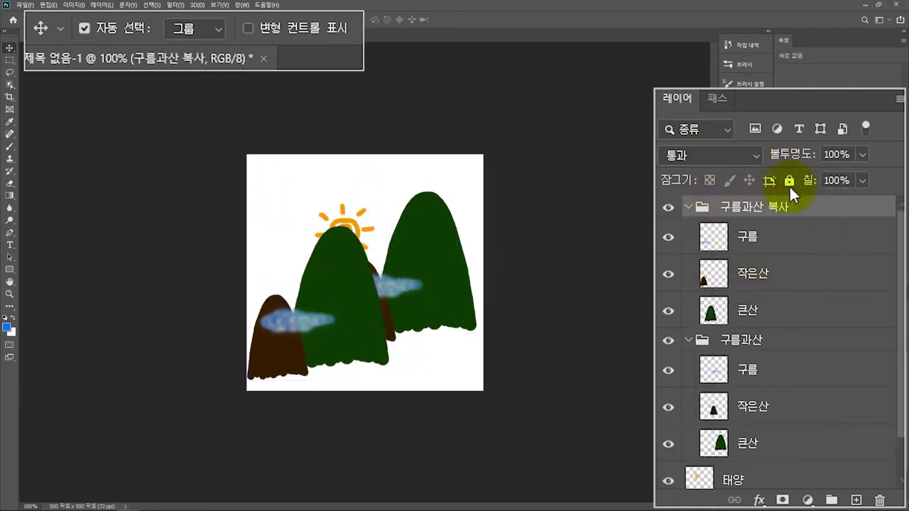
key(ctrl)
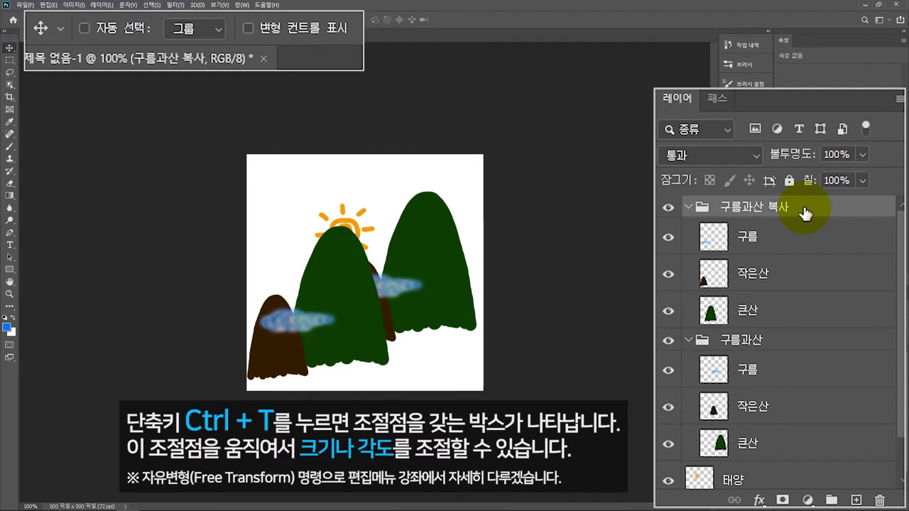
key(ctrl+t)
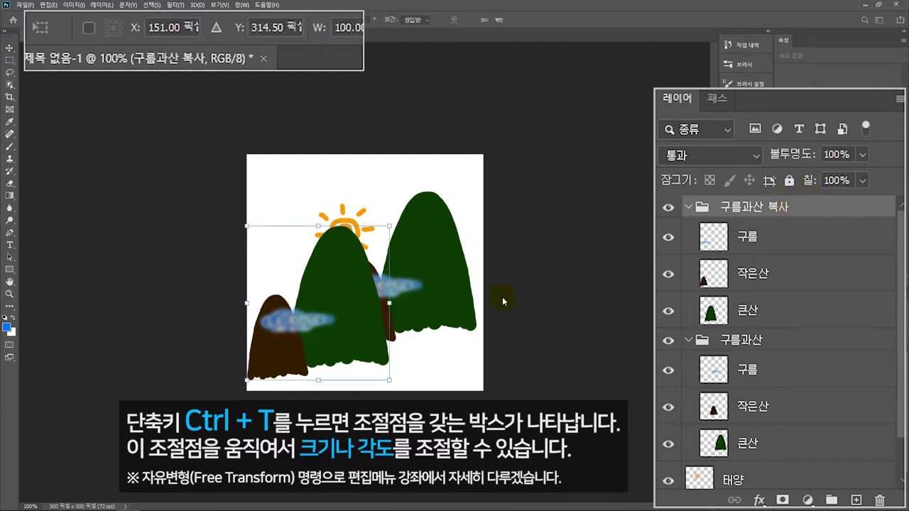
drag(390, 225, 354, 332)
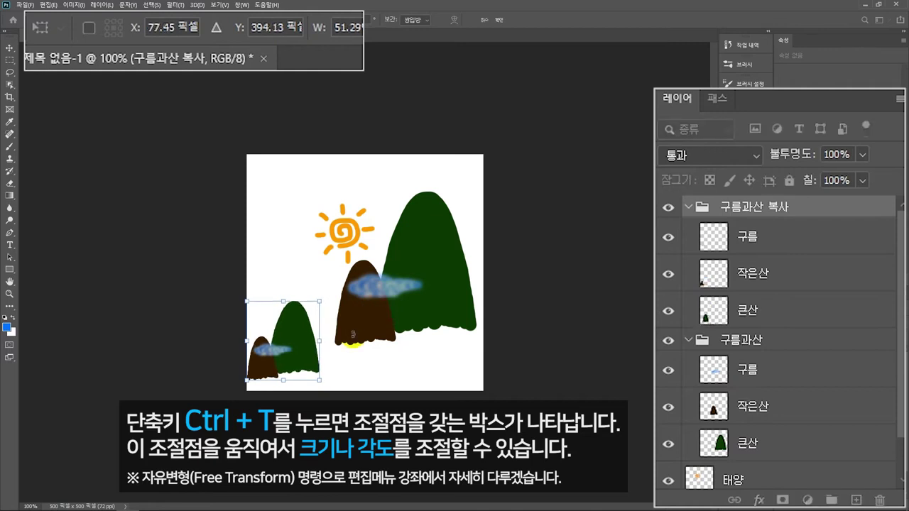
drag(328, 374, 315, 332)
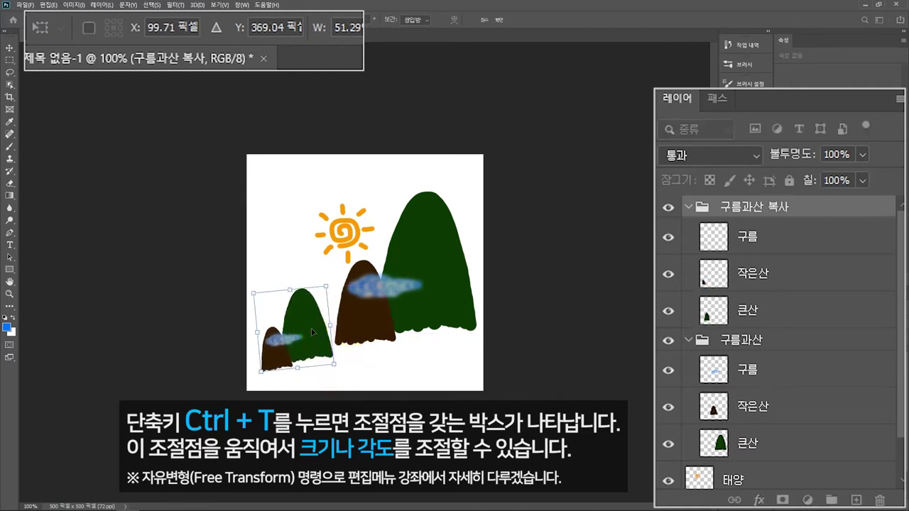
click(500, 20)
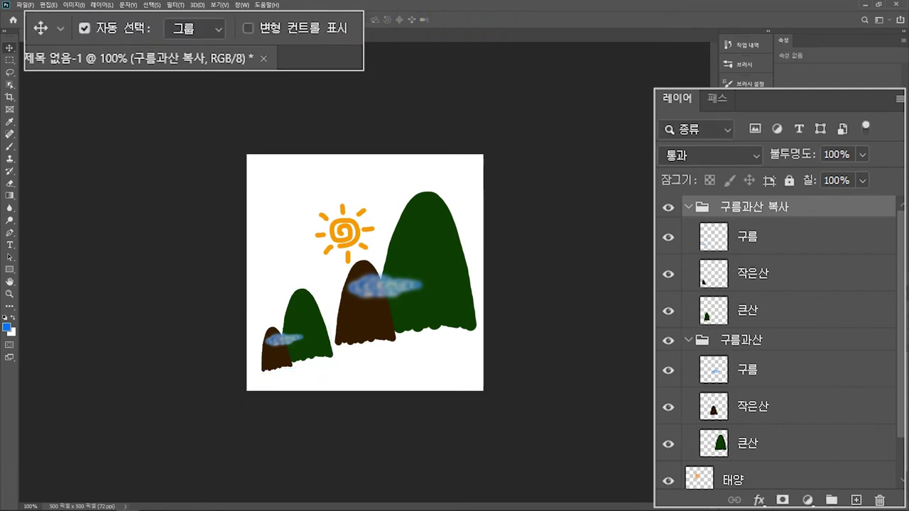
Step: Set the Move tool's auto-select to 레이어 and move the larger cloud slightly down on the canvas
click(192, 27)
click(186, 61)
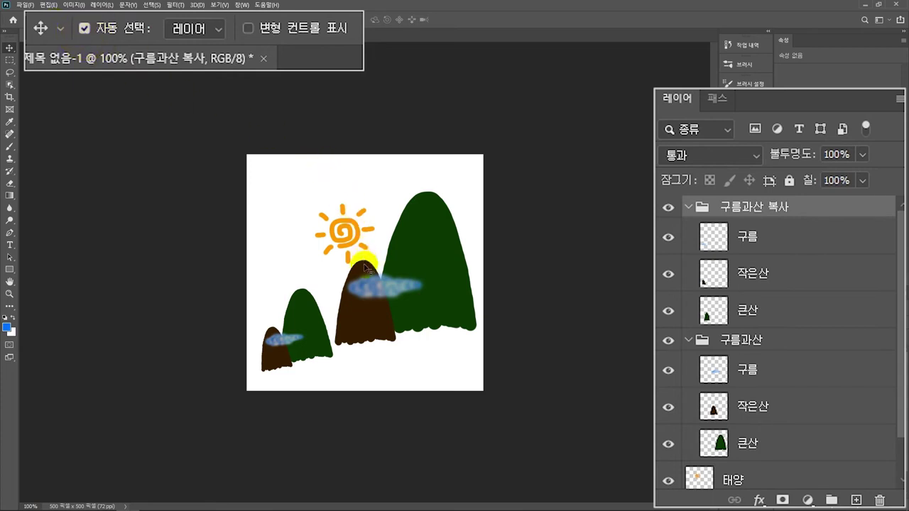
drag(373, 278, 374, 286)
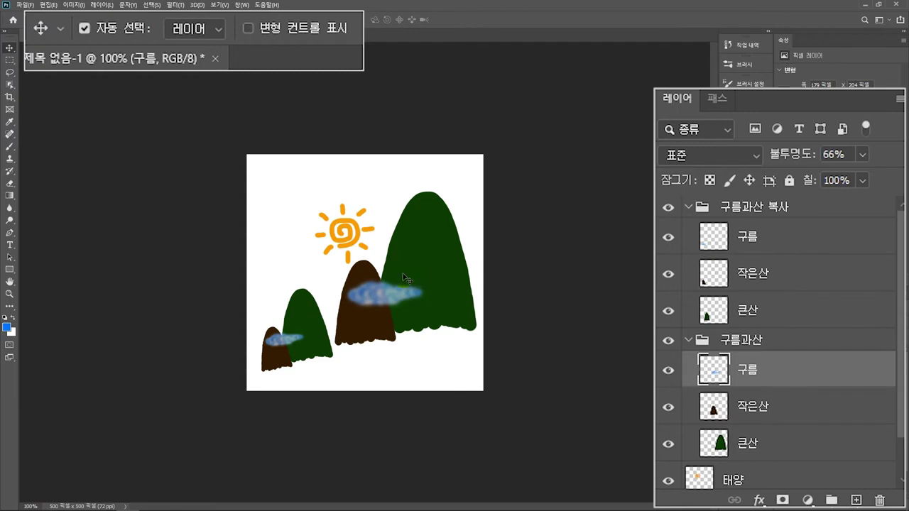
Step: Turn off the Move tool's auto-select, pick the larger cloud with temporary auto-select, and move it slightly right and up
click(84, 28)
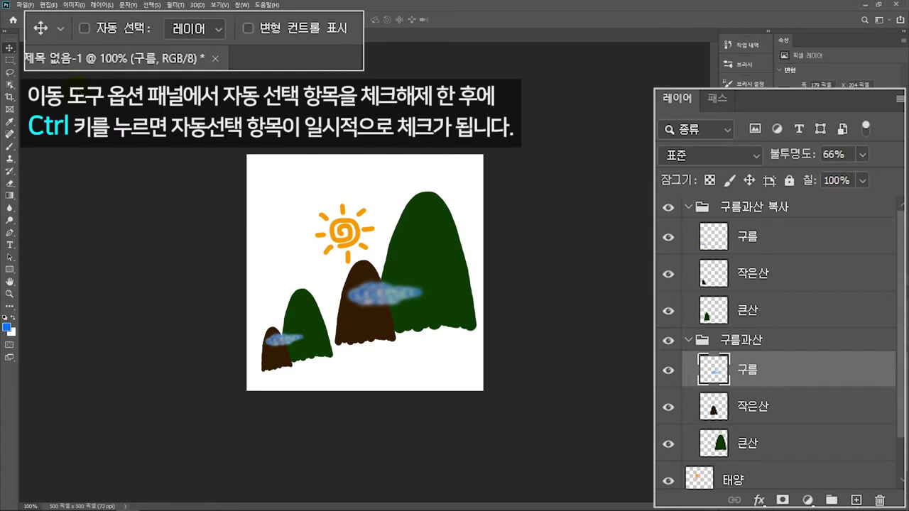
key(ctrl)
key(ctrl)
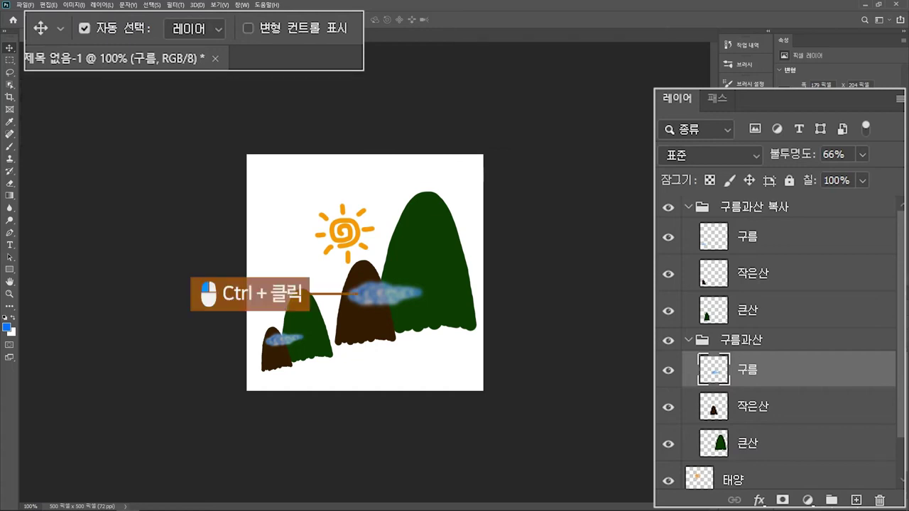
ctrl+click(379, 297)
click(448, 333)
drag(450, 331, 347, 257)
mouse_move(424, 239)
mouse_down()
mouse_move(425, 223)
mouse_move(425, 241)
mouse_move(429, 233)
mouse_up()
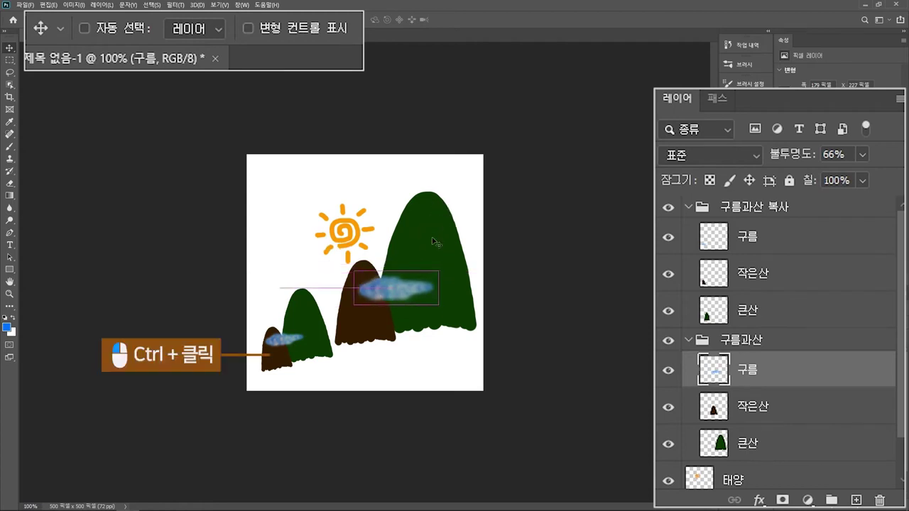
Step: Pick the duplicated group's small brown mountain with temporary auto-select and move it slightly up and left
ctrl+click(280, 363)
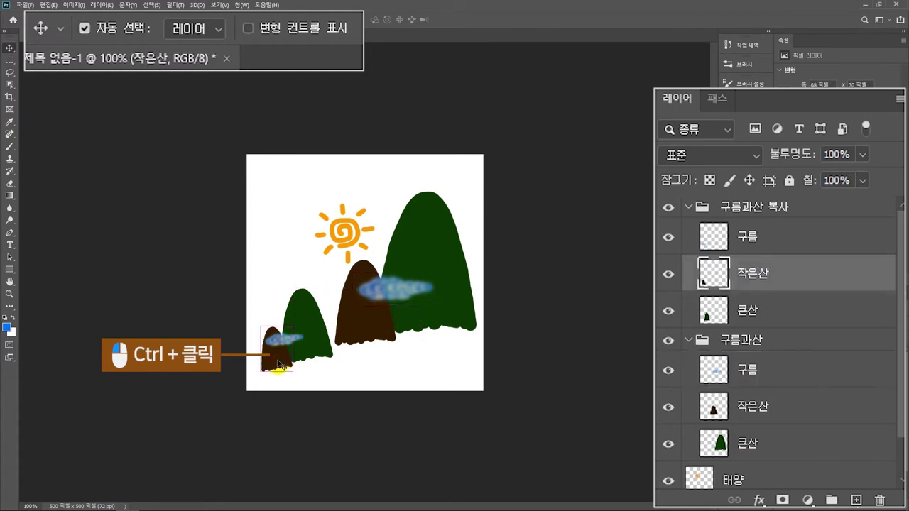
drag(280, 363, 288, 341)
drag(398, 293, 417, 263)
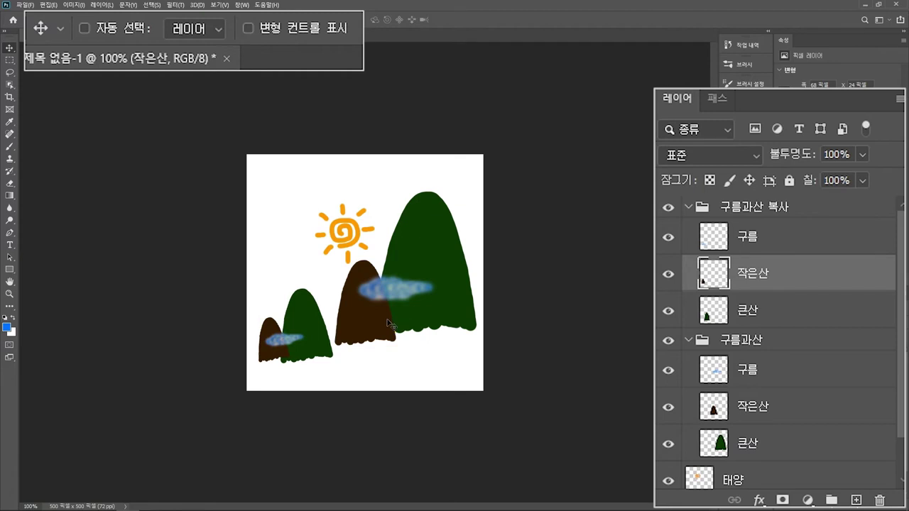
Step: Collapse both mountain groups, and try out the 구름과산 복사 group's opacity, ending at 100%
click(686, 206)
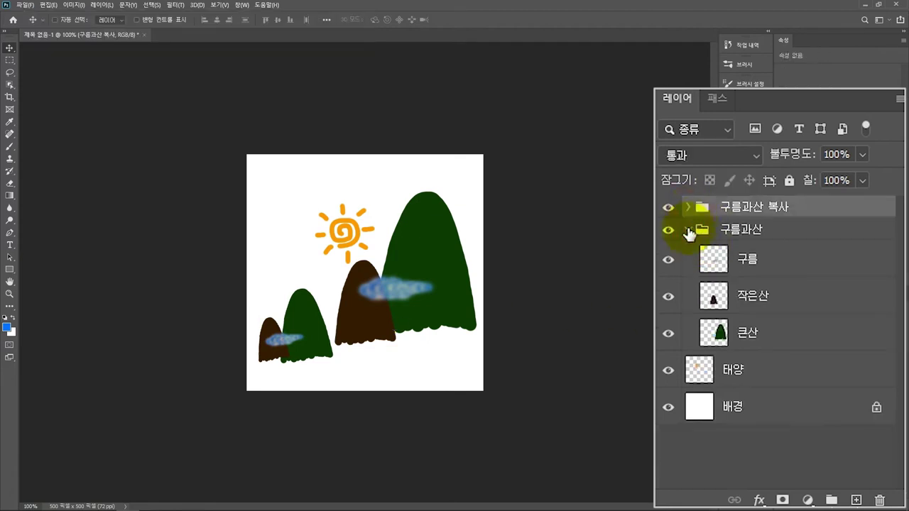
click(685, 230)
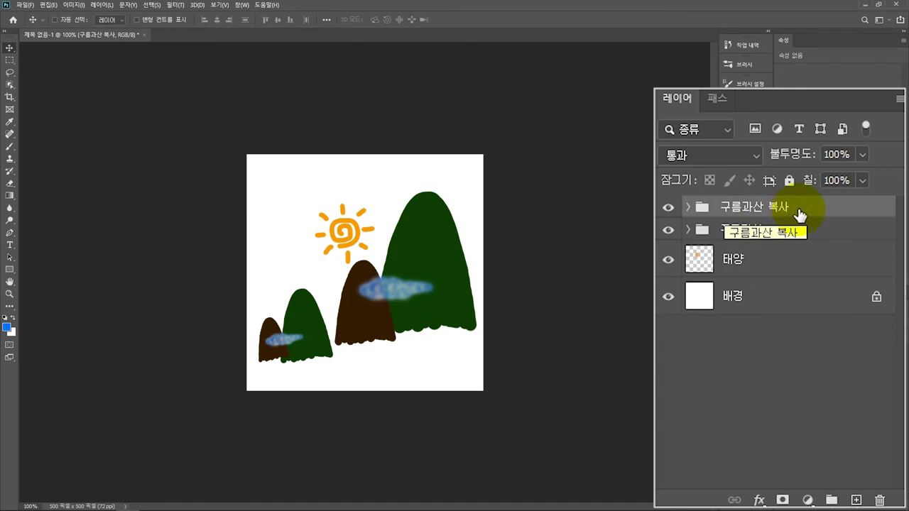
click(859, 156)
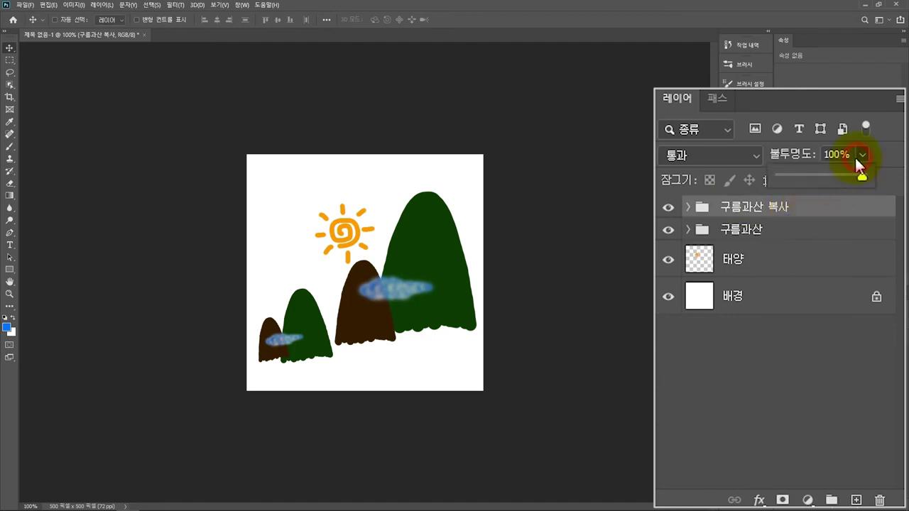
drag(836, 176, 866, 175)
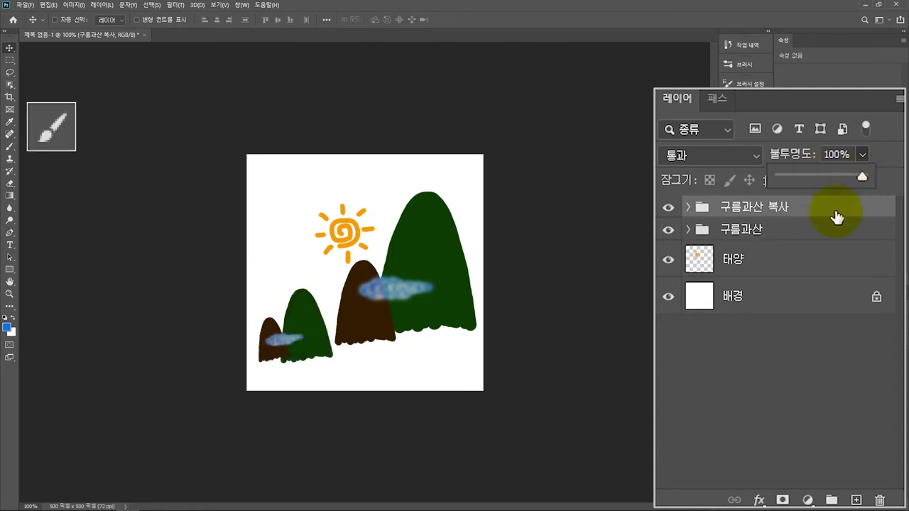
Step: Activate the Brush tool and combine the 구름과산 복사 and 구름과산 groups in a new parent group
click(9, 147)
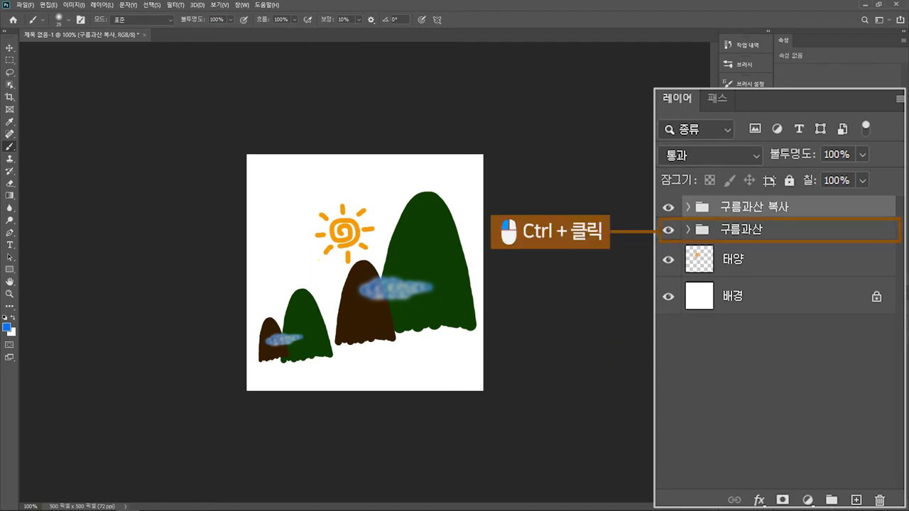
ctrl+click(779, 239)
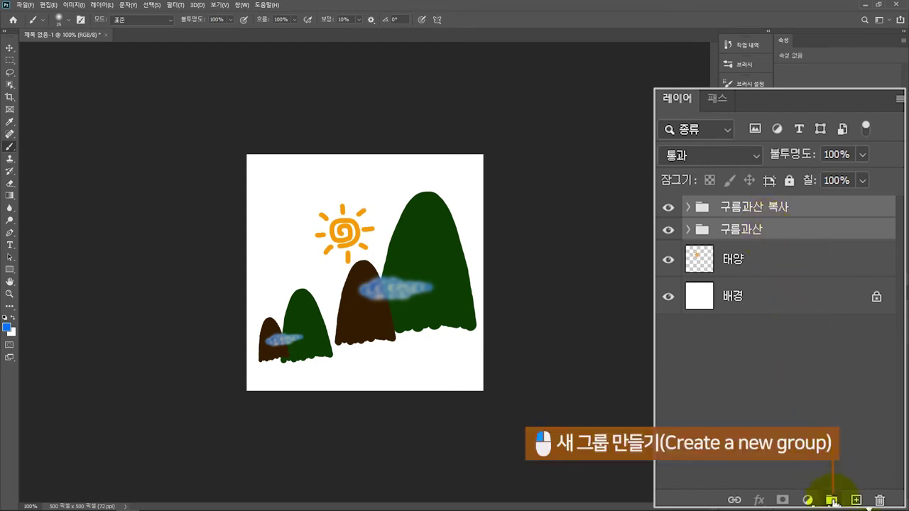
click(831, 500)
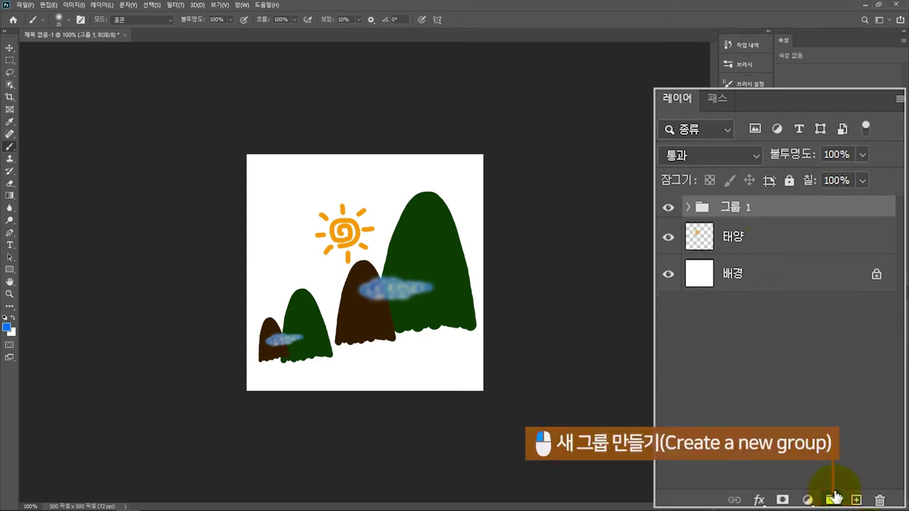
Step: Expand the new parent group and ungroup it, leaving its two nested groups on their own
click(688, 208)
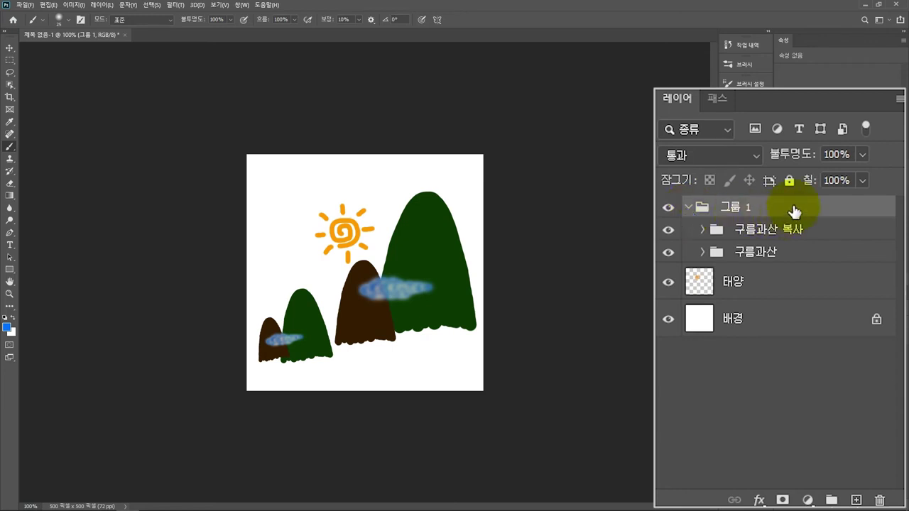
mouse_move(767, 254)
mouse_down()
mouse_move(695, 273)
mouse_move(751, 240)
mouse_up()
right_click(753, 208)
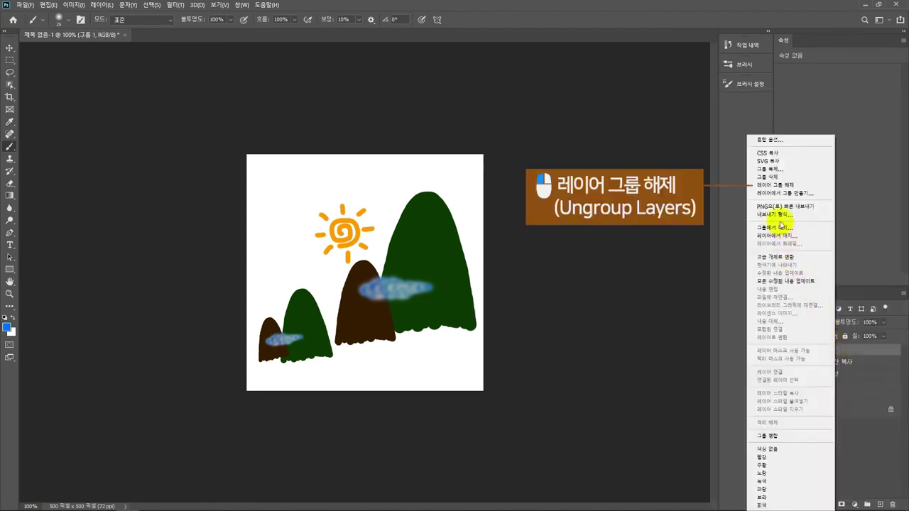
click(796, 187)
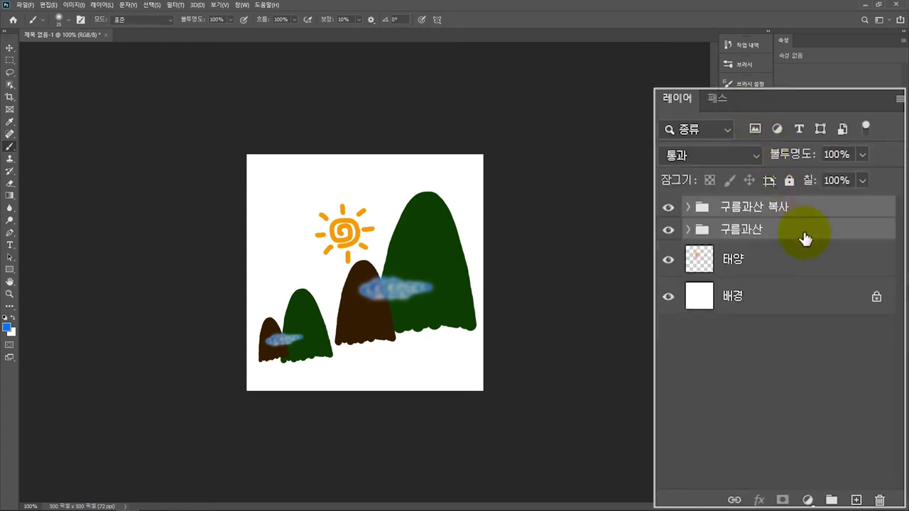
Step: Delete only the 구름과산 복사 group while keeping its layers, and undo the deletion
right_click(824, 212)
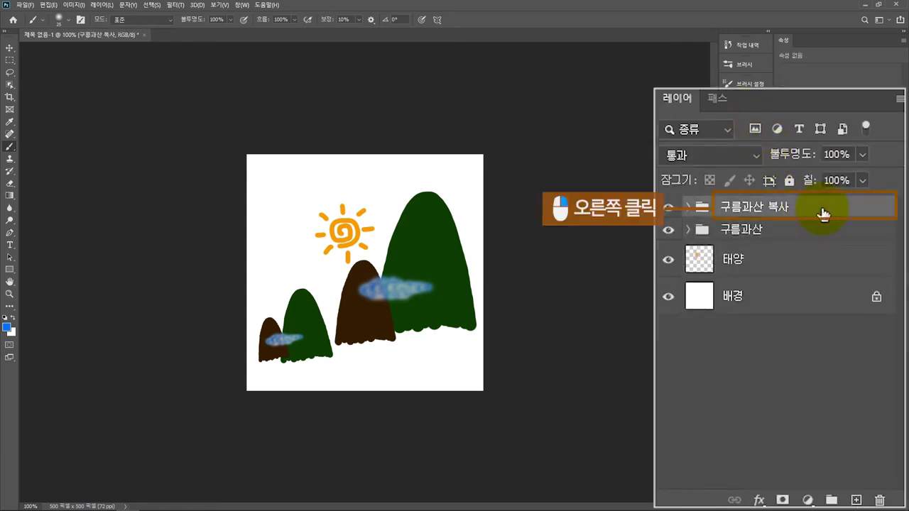
right_click(852, 349)
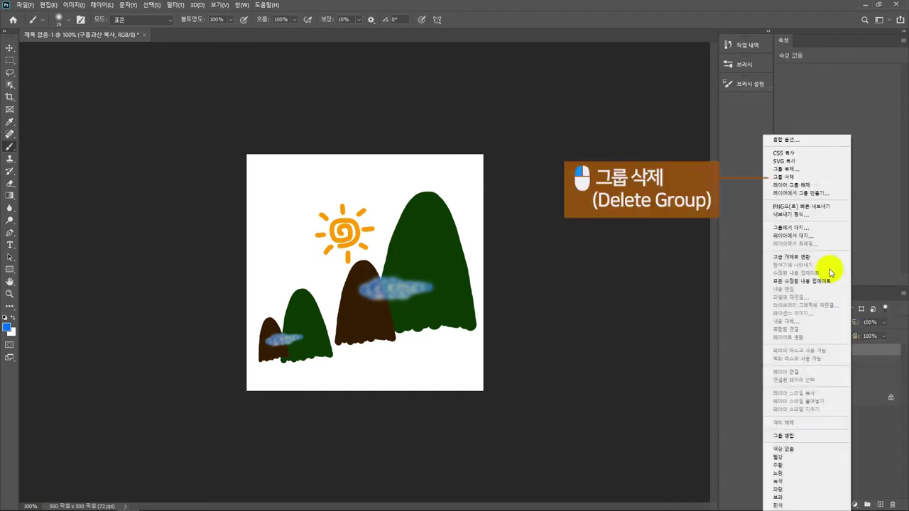
click(820, 179)
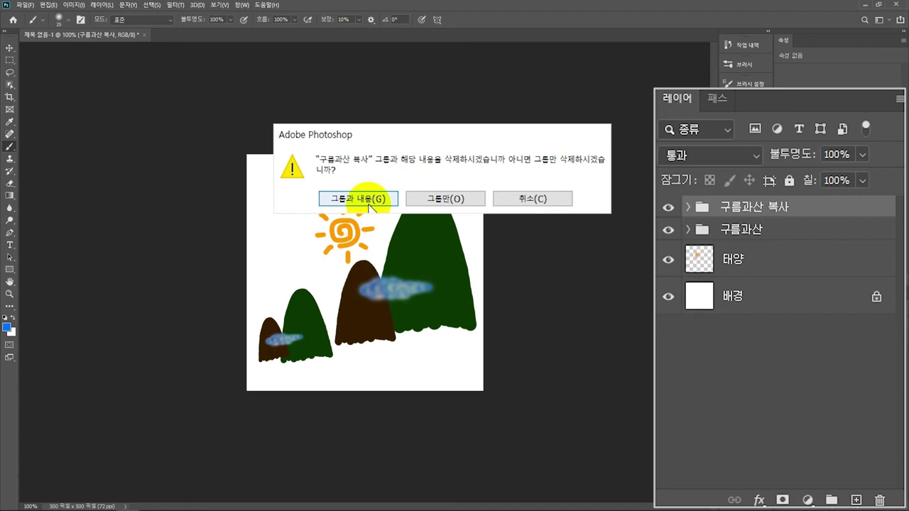
click(435, 201)
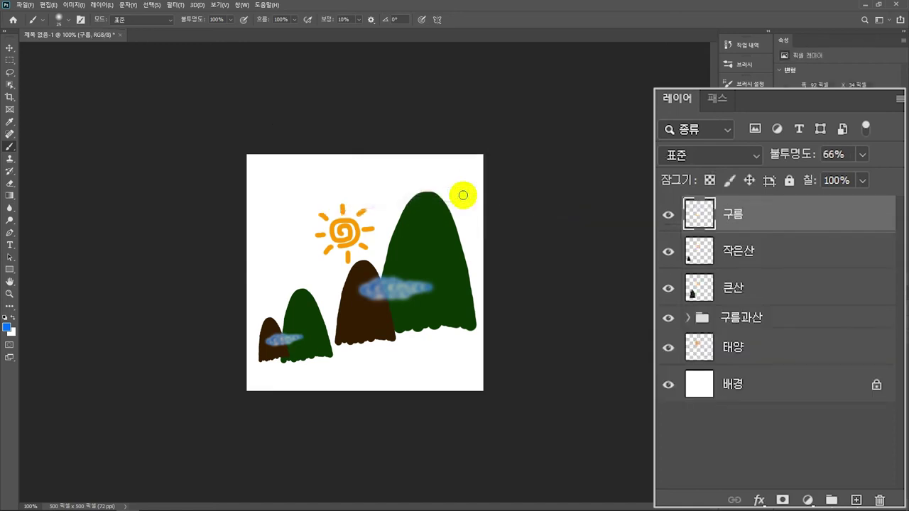
key(ctrl+z)
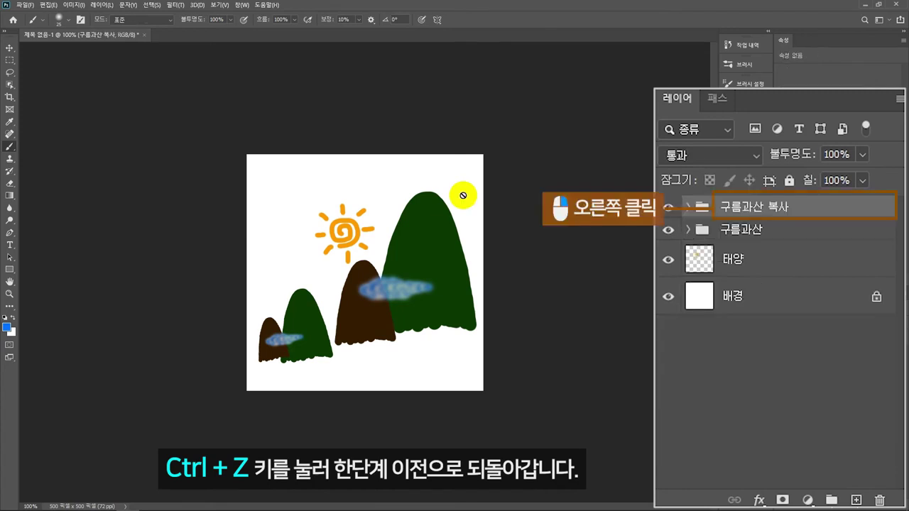
Step: Delete the 구름과산 복사 group together with its contents
right_click(810, 205)
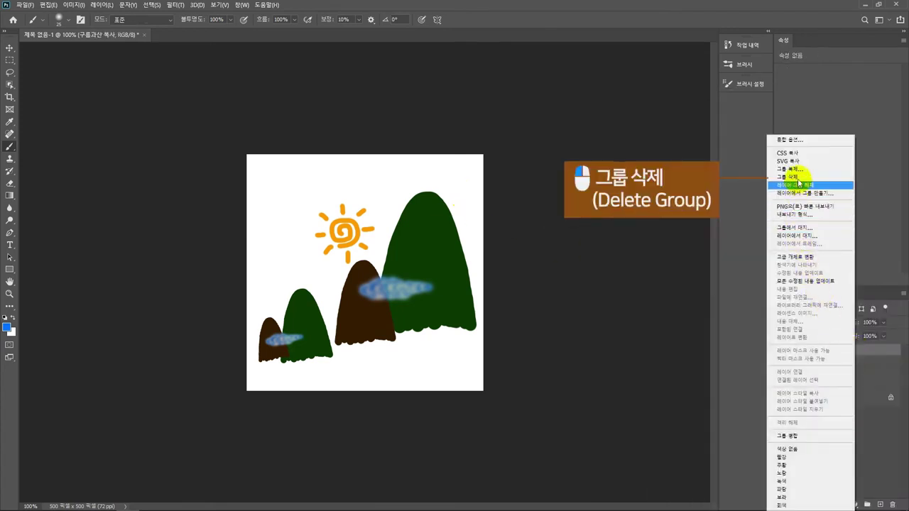
click(797, 177)
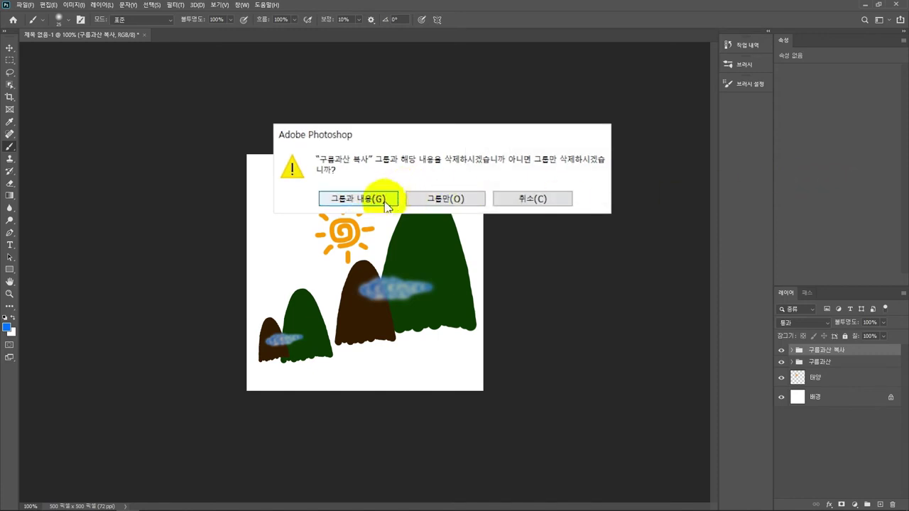
click(393, 200)
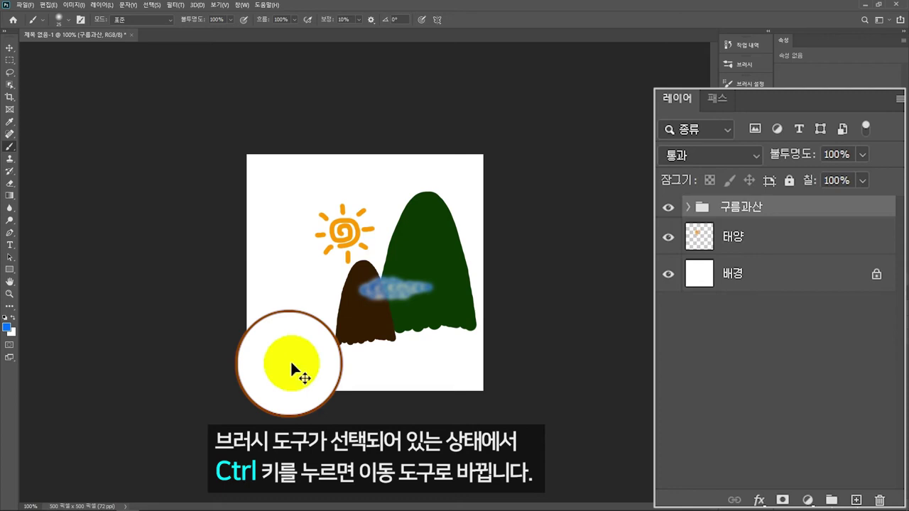
Step: Move the remaining 구름과산 group slightly left and down on the canvas, and activate the Move tool
drag(357, 321, 327, 331)
click(10, 48)
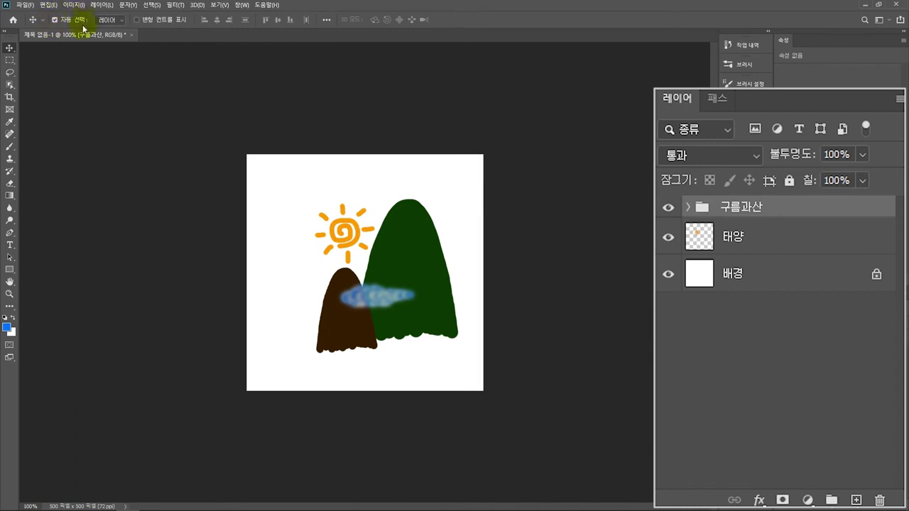
Step: Pick the big green mountain on the canvas with temporary auto-select and hide its 큰산 layer
key(ctrl)
click(407, 241)
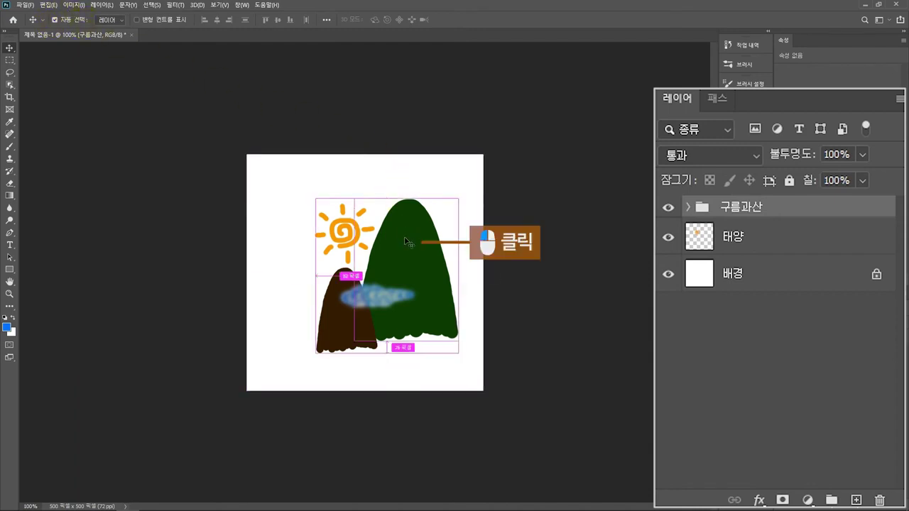
ctrl+click(407, 242)
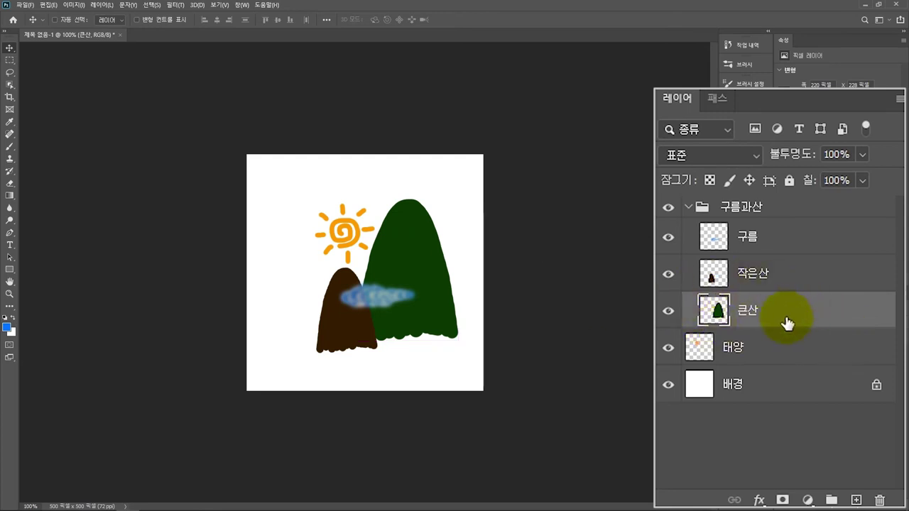
click(670, 312)
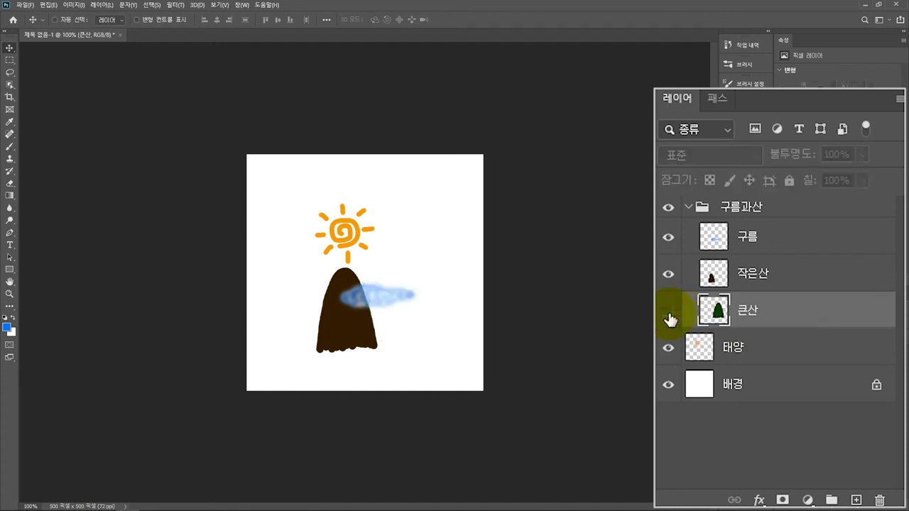
Step: Show the 큰산 layer again and isolate it by hiding all other layers
click(668, 313)
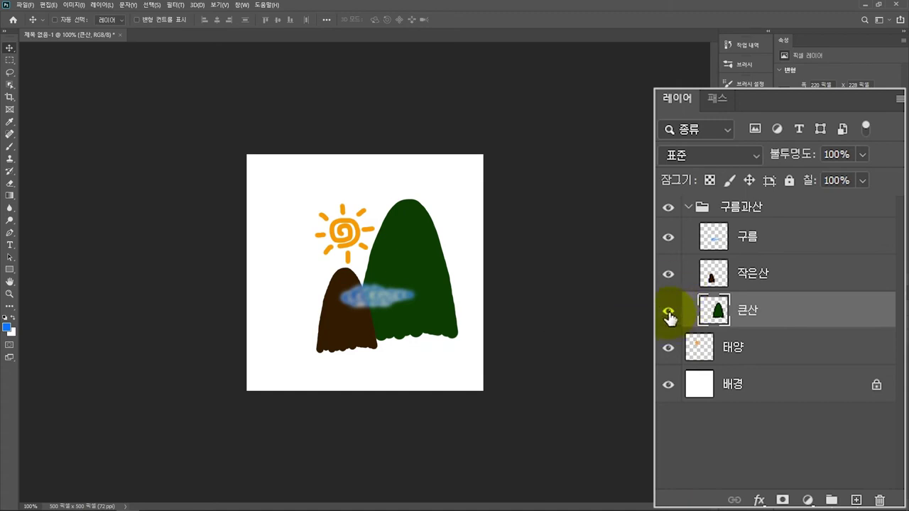
alt+click(668, 314)
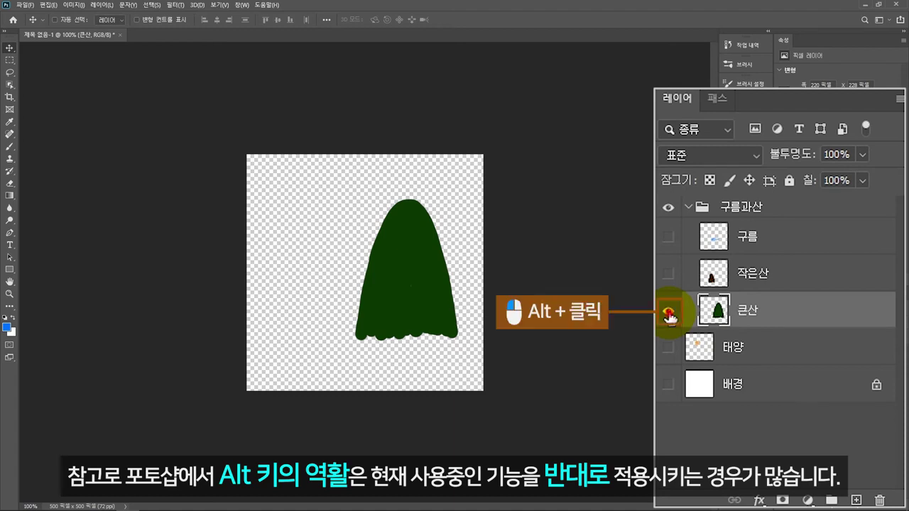
alt+click(669, 314)
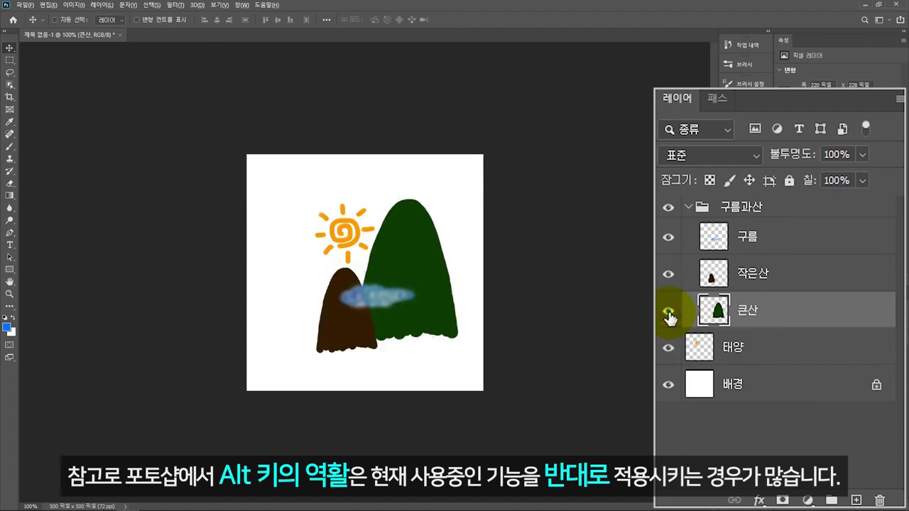
alt+click(668, 313)
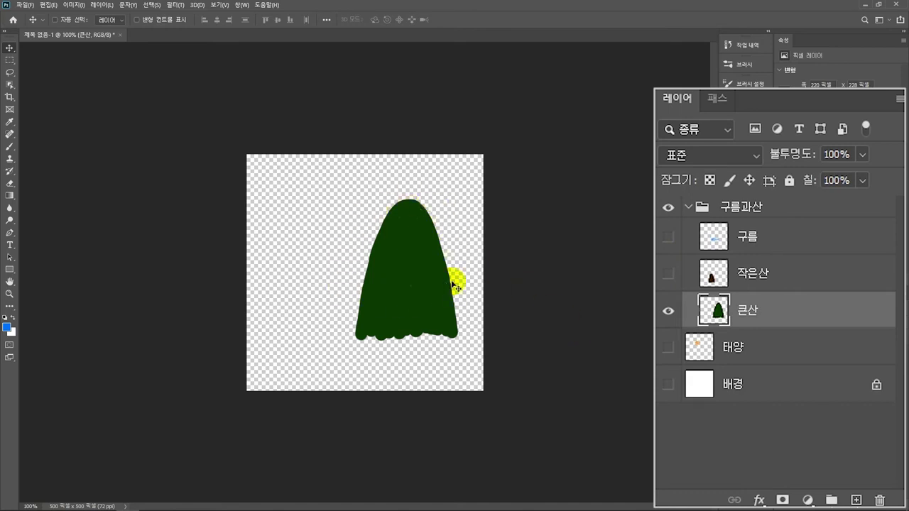
Step: Activate the Brush tool and set the foreground color to red #c52500
key(b)
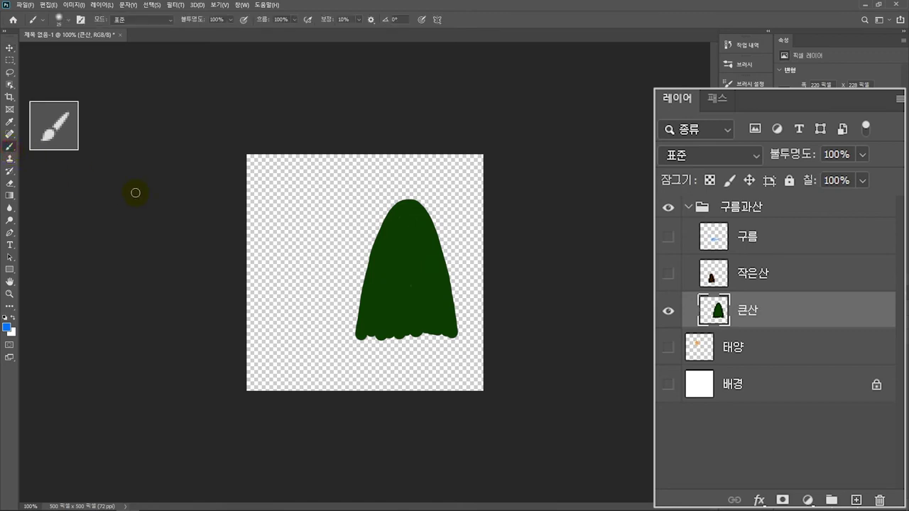
click(8, 331)
click(465, 270)
drag(436, 152, 448, 136)
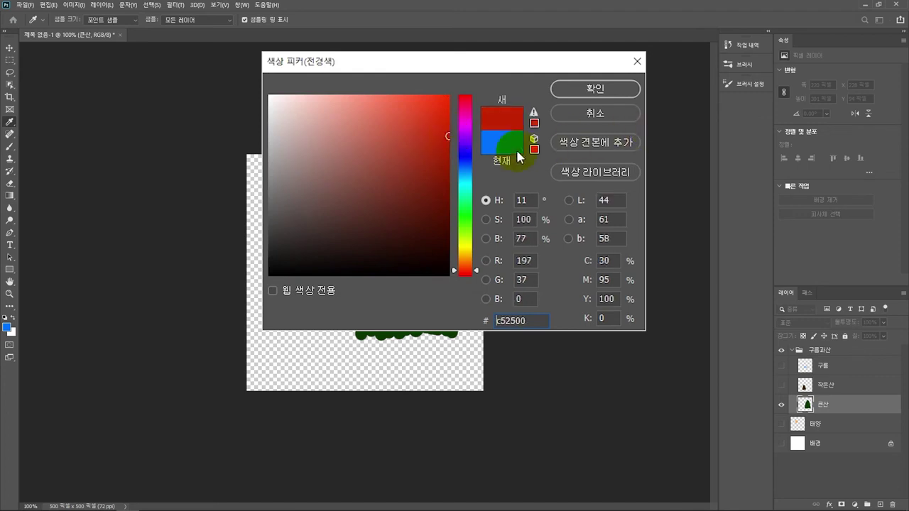
click(590, 90)
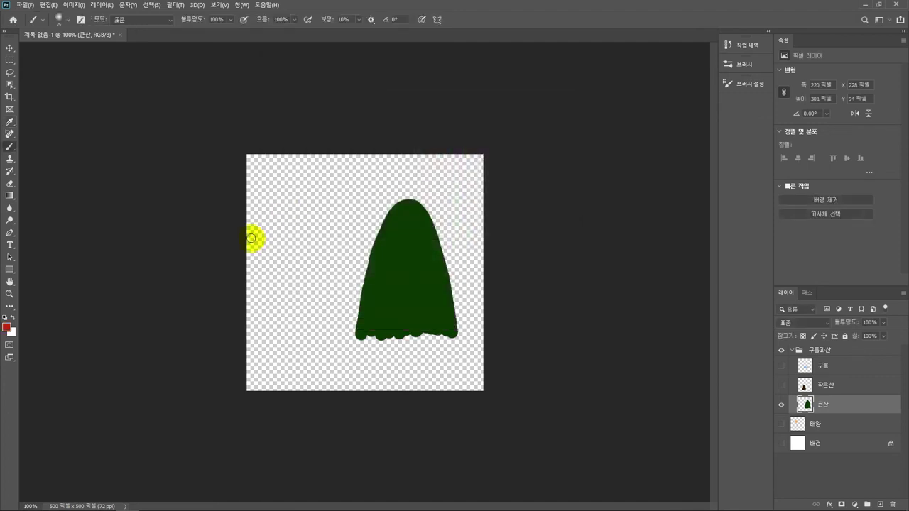
Step: Set the background color to yellow #ffc000
click(11, 333)
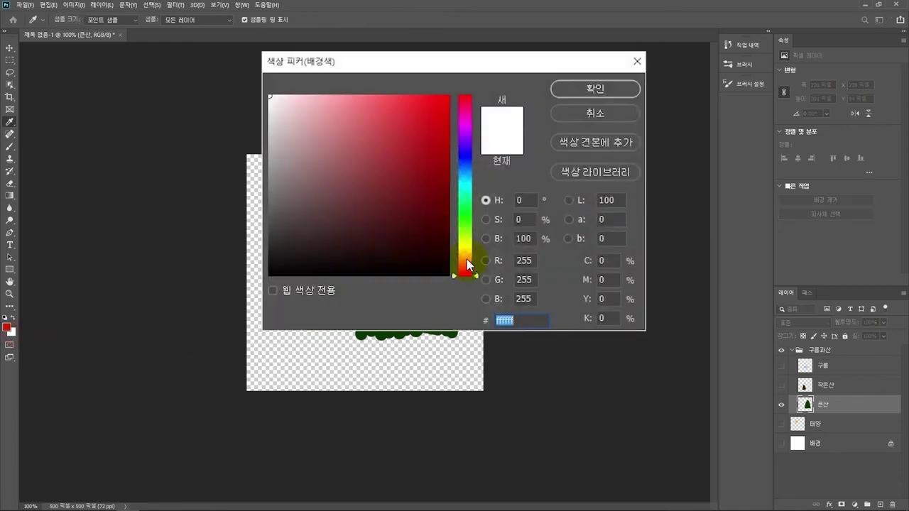
drag(468, 260, 468, 253)
drag(443, 132, 471, 71)
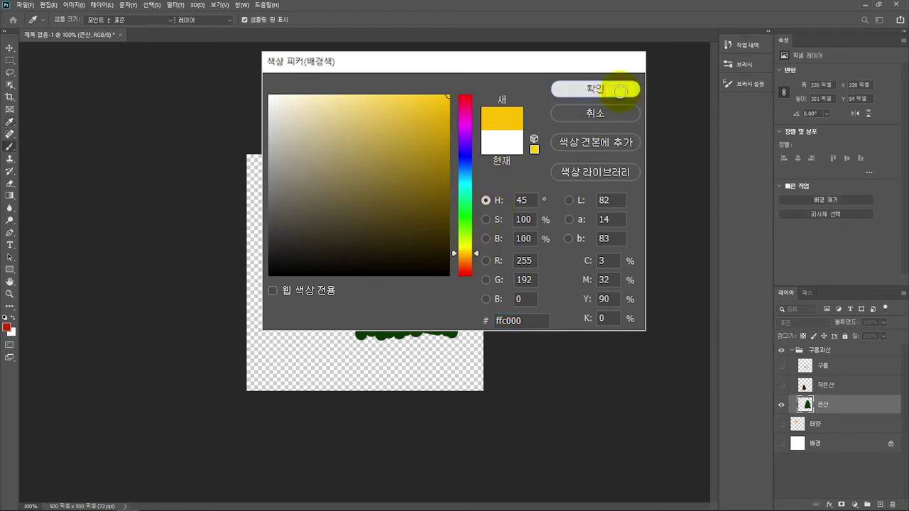
click(618, 90)
Step: Set up the brush with Color Dynamics applied per tip and foreground/background jitter at 100%
key(b)
click(743, 84)
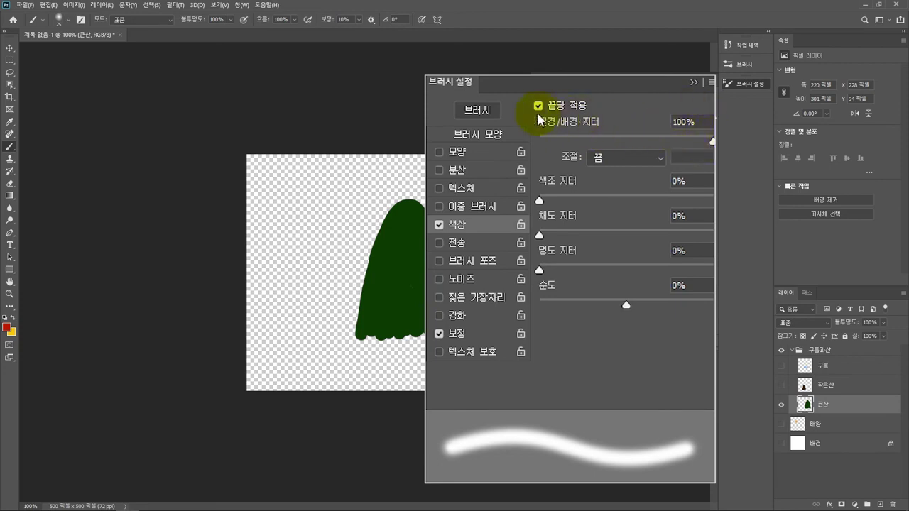
click(740, 86)
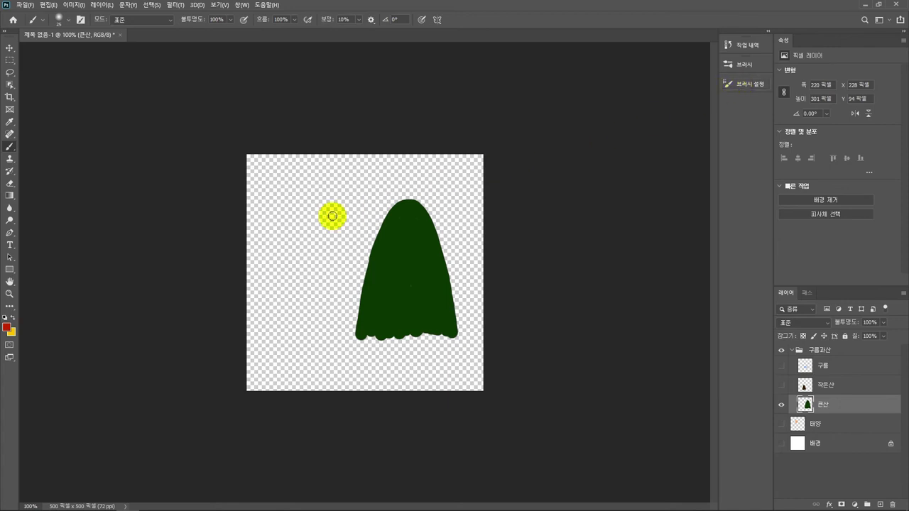
Step: Paint a mixed red and yellow test stroke beside the green mountain on the 큰산 layer, and undo it
mouse_move(324, 203)
mouse_down()
mouse_move(310, 235)
mouse_move(373, 206)
mouse_move(367, 236)
mouse_up()
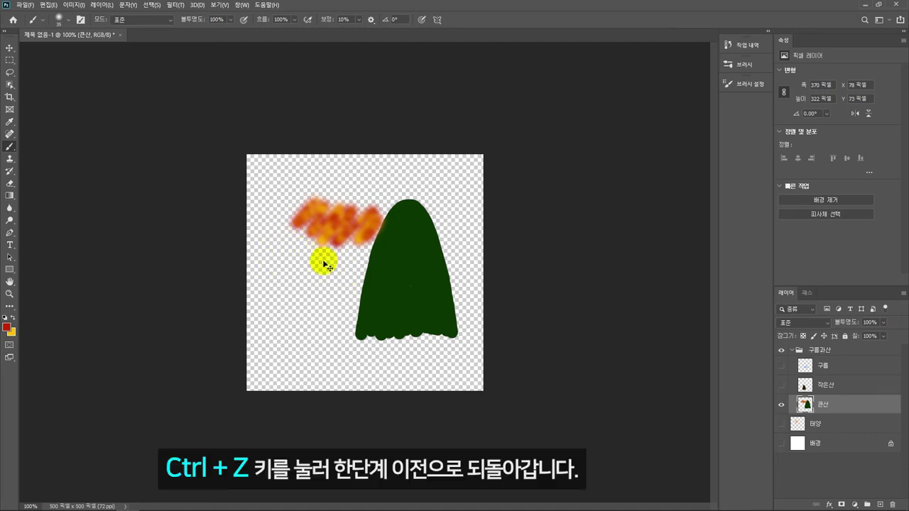
key(ctrl+z)
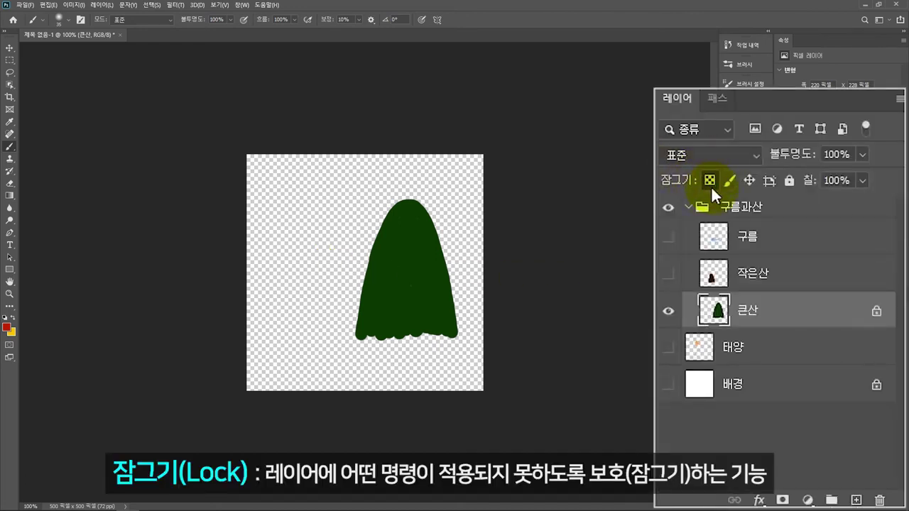
Step: Lock the transparent pixels of the 큰산 layer, try painting outside the mountain, and paint its peak in red and yellow
mouse_move(304, 203)
mouse_down()
mouse_move(301, 224)
mouse_move(348, 203)
mouse_move(346, 226)
mouse_move(292, 233)
mouse_move(367, 194)
mouse_move(348, 230)
mouse_move(319, 222)
mouse_up()
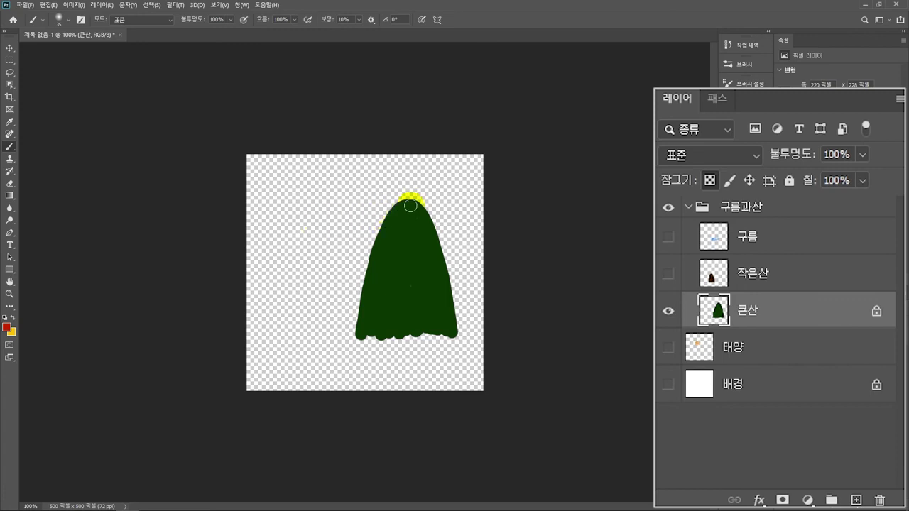
mouse_move(410, 206)
mouse_down()
mouse_move(393, 213)
mouse_move(414, 199)
mouse_move(433, 202)
mouse_move(387, 206)
mouse_move(430, 216)
mouse_move(423, 223)
mouse_up()
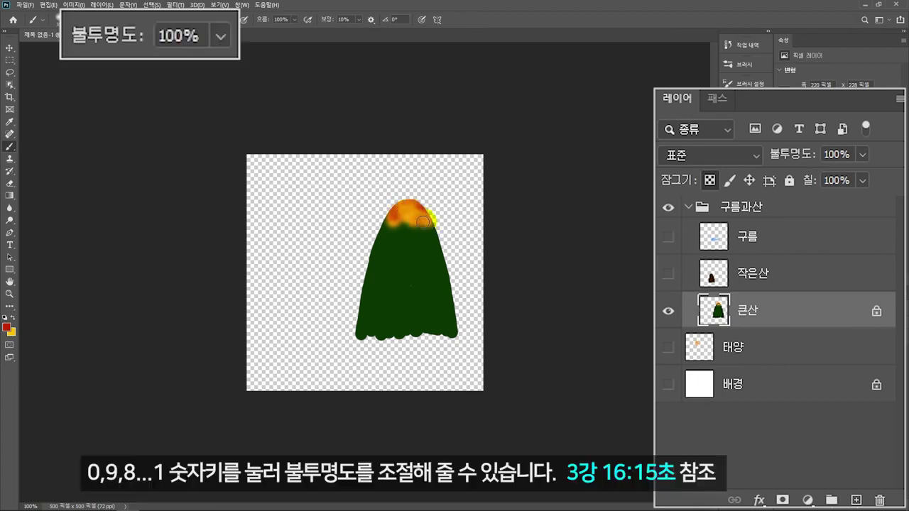
Step: Paint autumn colors down the mountain's slopes, lowering the brush opacity gradually through 70%, 50% and 30% to 10%
key(7)
mouse_move(375, 231)
mouse_down()
mouse_move(367, 244)
mouse_move(411, 230)
mouse_move(443, 239)
mouse_move(422, 242)
mouse_up()
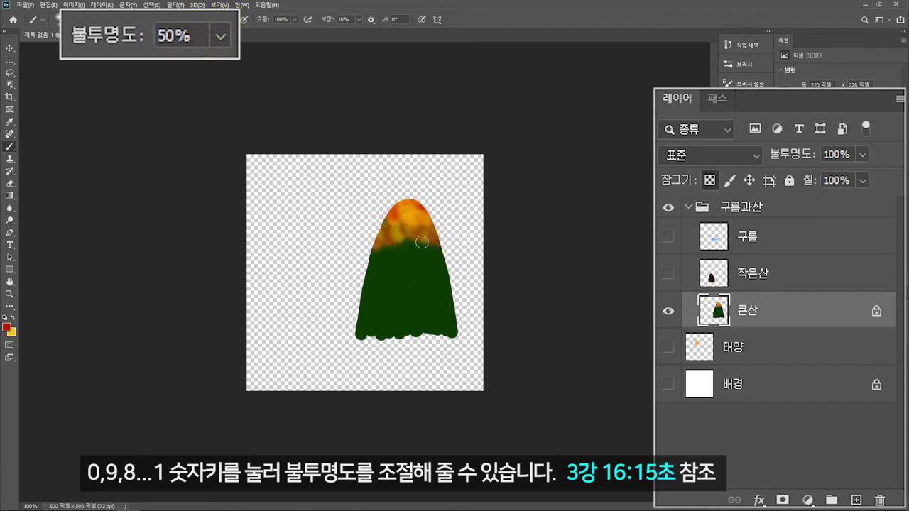
mouse_move(381, 257)
mouse_down()
mouse_move(419, 245)
mouse_move(440, 264)
mouse_move(373, 270)
mouse_move(399, 263)
mouse_move(447, 281)
mouse_move(437, 264)
mouse_move(426, 265)
mouse_move(429, 274)
mouse_move(381, 291)
mouse_move(370, 283)
mouse_move(358, 309)
mouse_move(387, 280)
mouse_move(408, 278)
mouse_move(394, 289)
mouse_move(385, 284)
mouse_move(401, 280)
mouse_move(414, 295)
mouse_move(452, 303)
mouse_move(411, 284)
mouse_move(446, 298)
mouse_move(402, 296)
mouse_move(386, 283)
mouse_move(363, 291)
mouse_up()
key(3)
key(1)
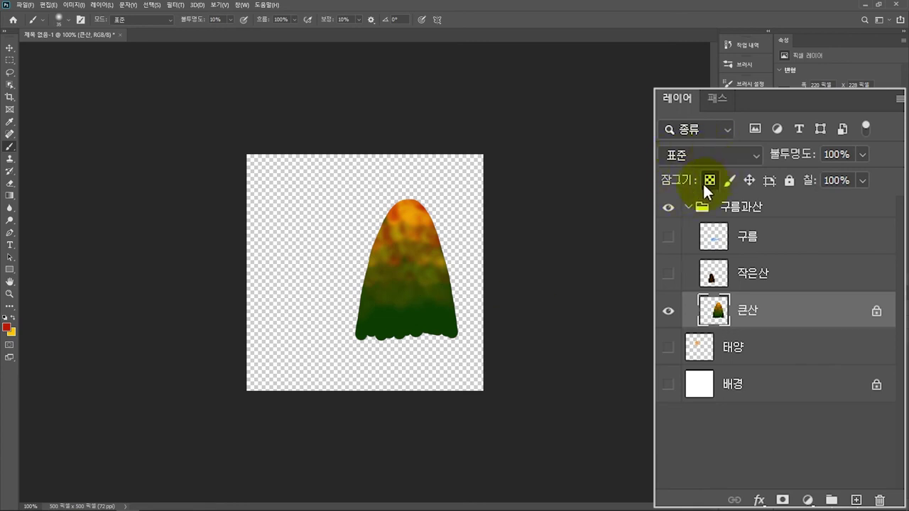
Step: Lock the image pixels of the 큰산 layer and try to paint on it with the brush
click(727, 181)
click(362, 225)
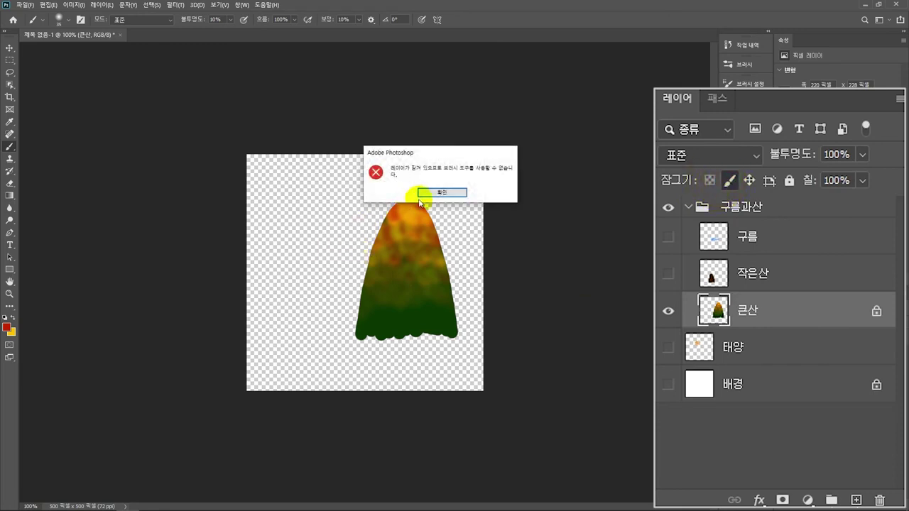
click(430, 193)
click(361, 260)
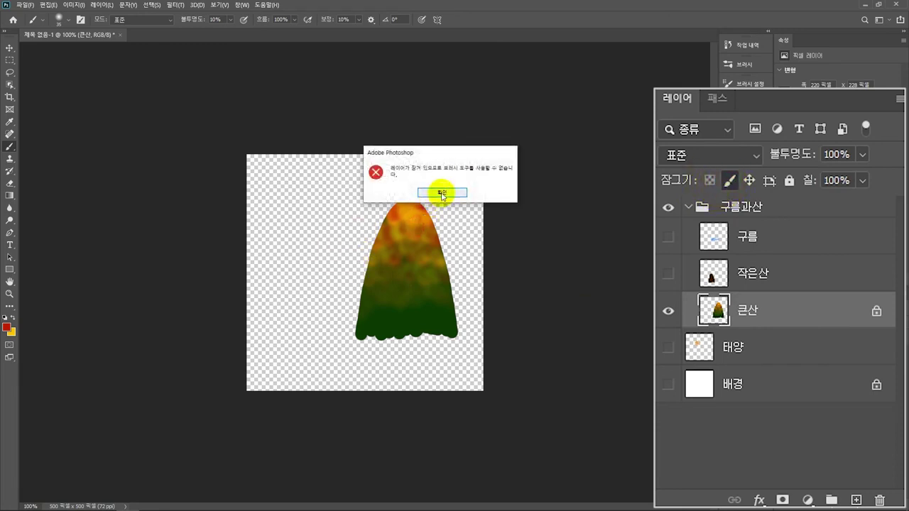
click(441, 192)
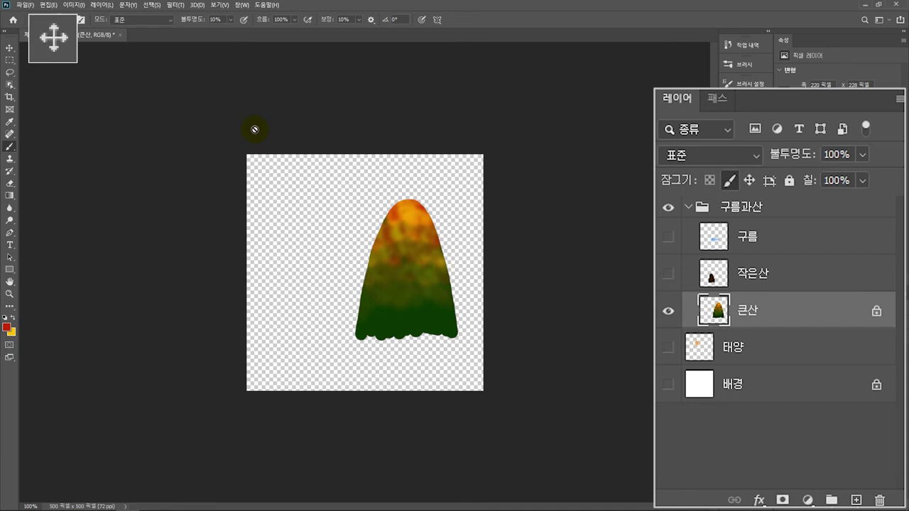
Step: Move the mountain slightly down, lock the 큰산 layer's position, and try to move it again
click(10, 48)
mouse_move(399, 263)
mouse_down()
mouse_move(387, 266)
mouse_move(402, 272)
mouse_up()
click(753, 180)
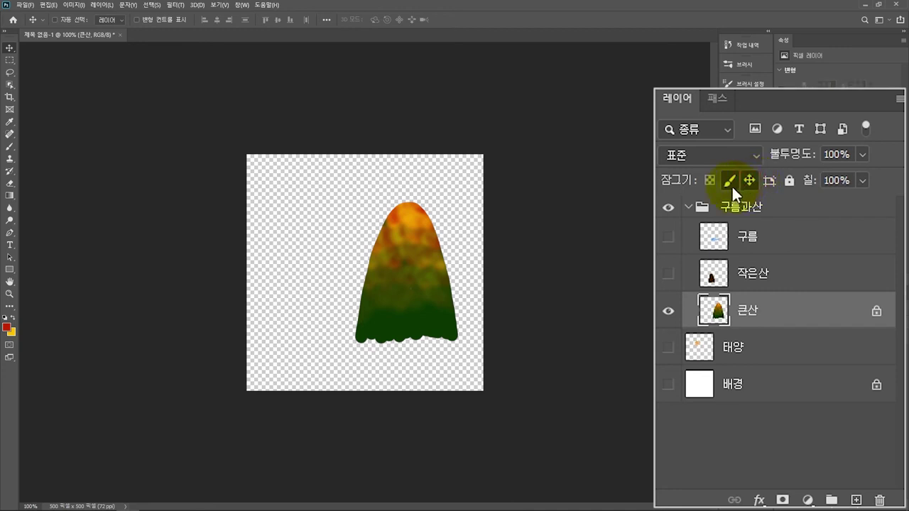
drag(408, 271, 355, 264)
click(436, 192)
Step: Apply the full lock to the 큰산 layer and release it again
click(786, 181)
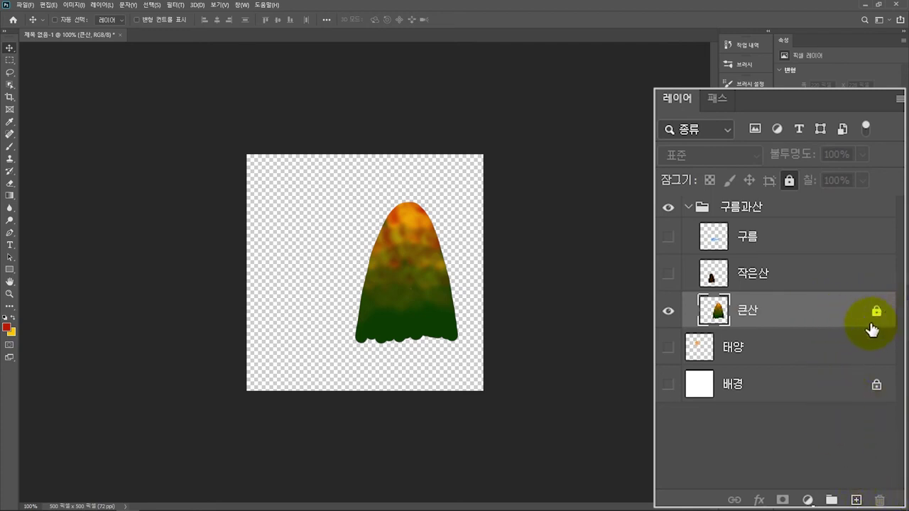
click(789, 180)
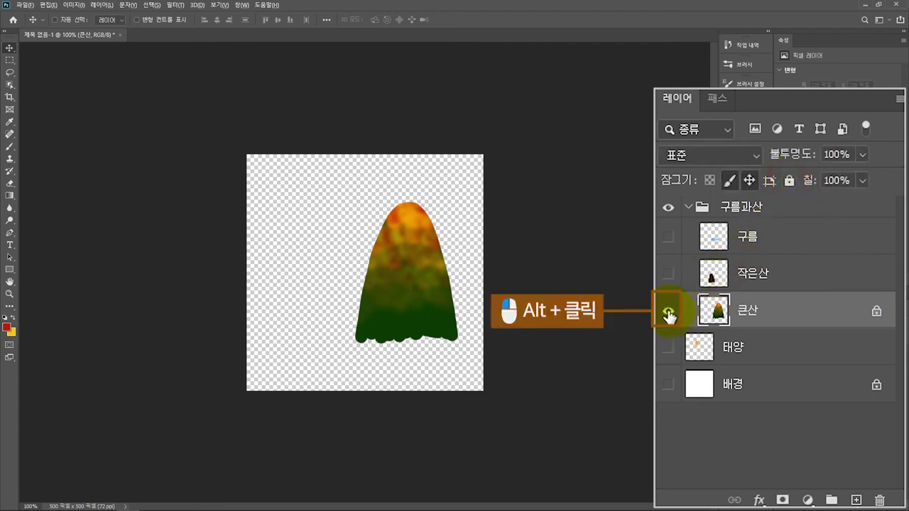
Step: Bring back all the layers hidden around 큰산, and select the 배경 layer followed by the 태양 layer
alt+click(668, 315)
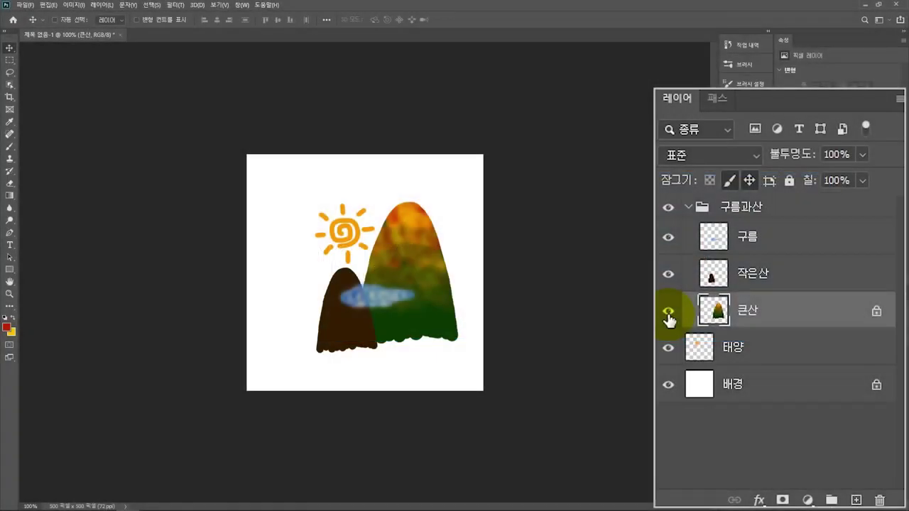
click(774, 386)
click(765, 355)
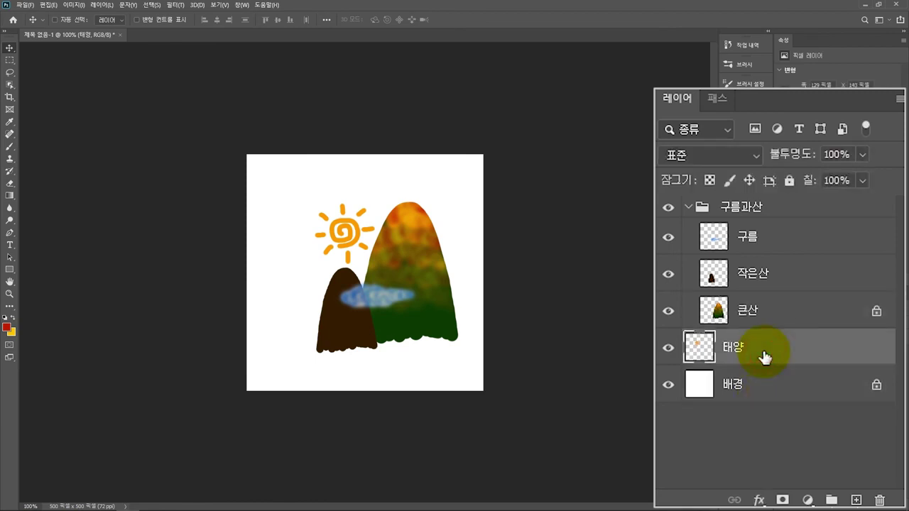
Step: Create a new 500 x 500 pixel document at 72 ppi with black (검정) background contents
click(25, 6)
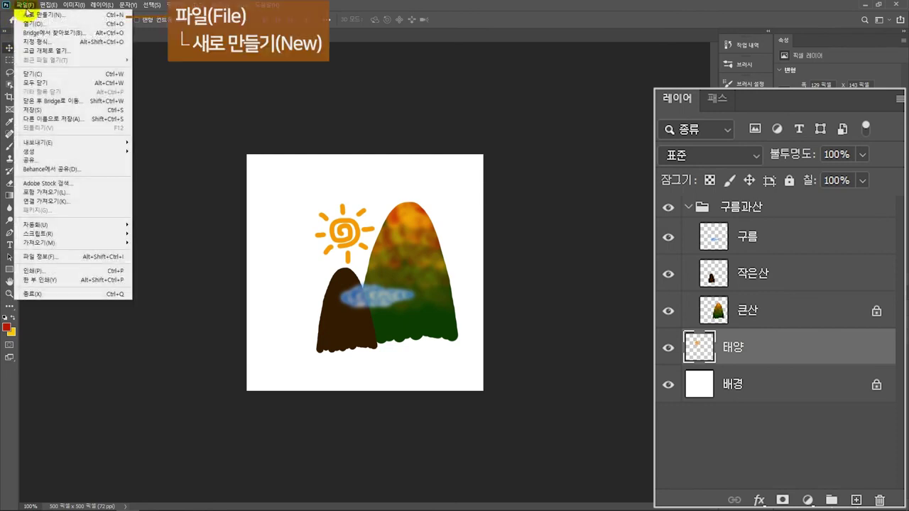
click(29, 14)
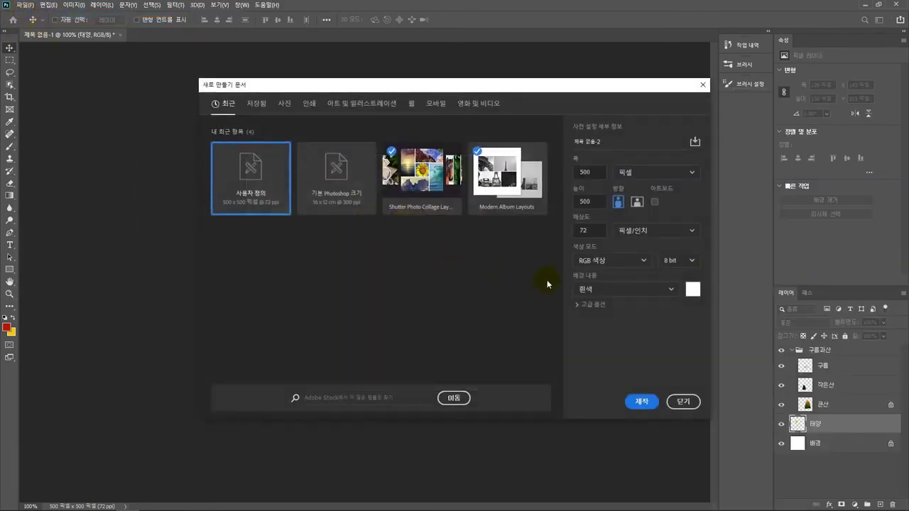
click(605, 289)
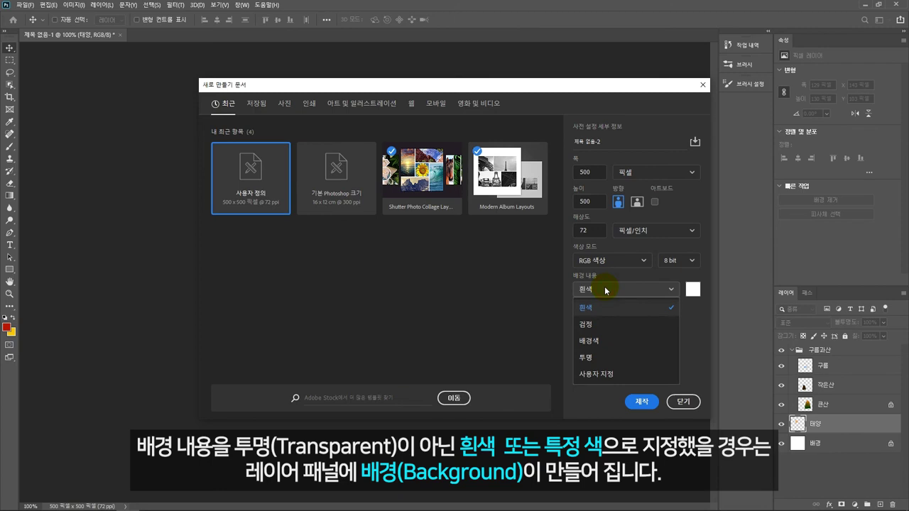
click(600, 326)
click(640, 402)
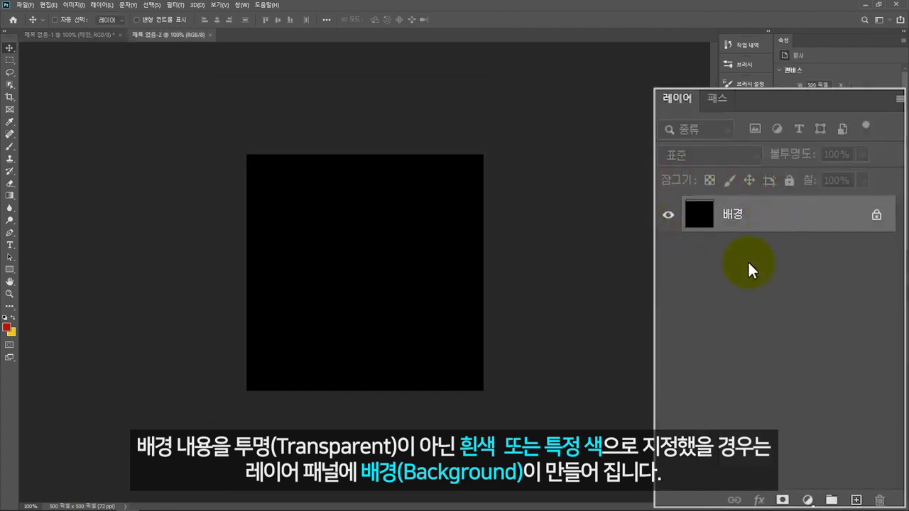
Step: Create another new 500 x 500 pixel document at 72 ppi with transparent (투명) background contents
click(26, 5)
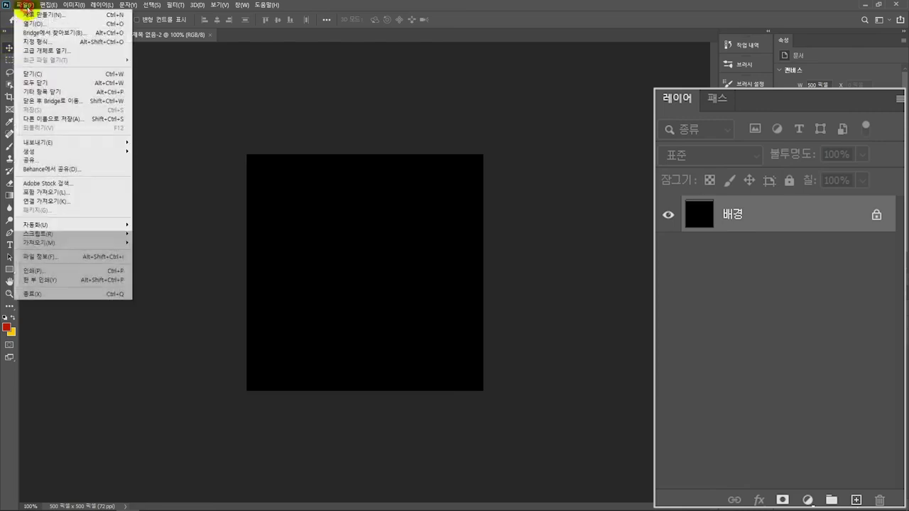
click(30, 15)
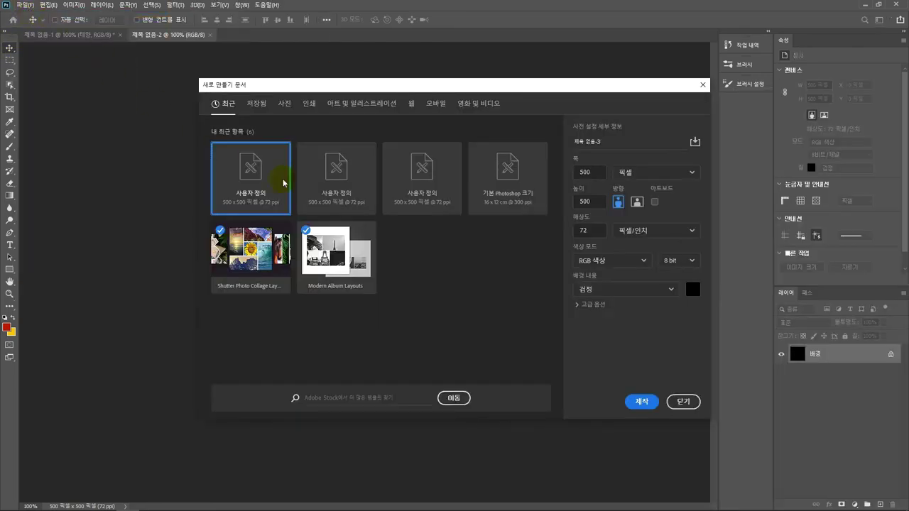
click(642, 291)
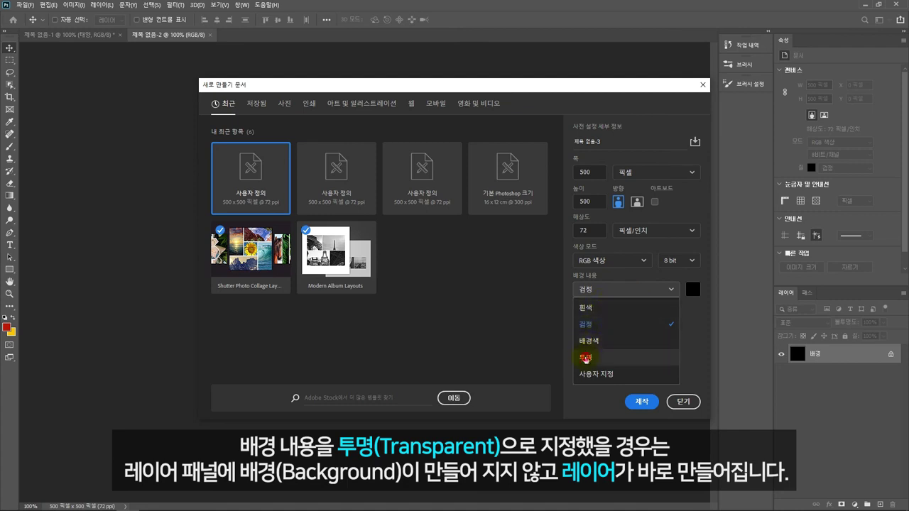
click(585, 359)
click(642, 404)
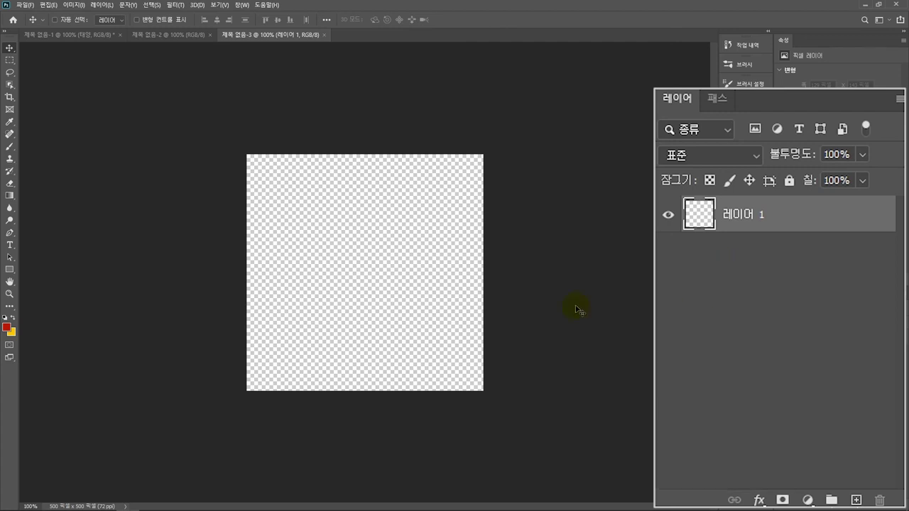
Step: In the landscape document, try to move the 배경 layer higher in the stack, and place 큰산 above 작은산
click(71, 35)
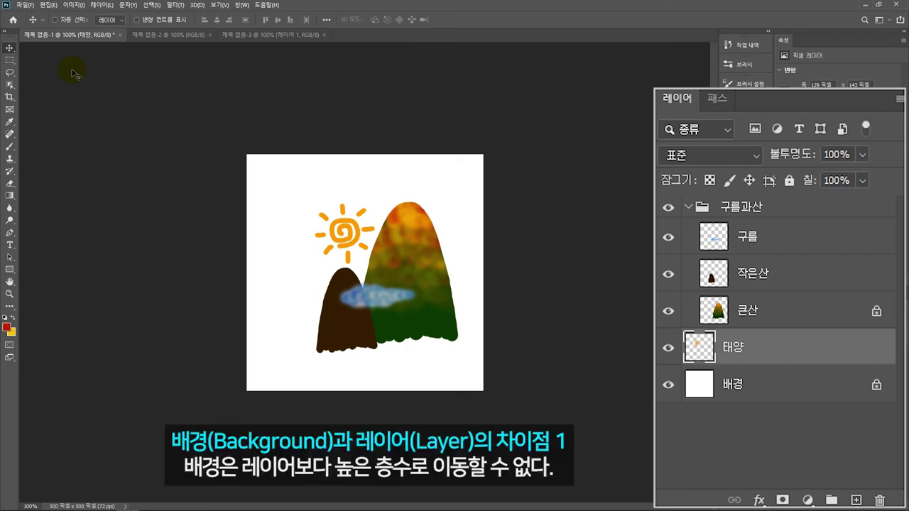
click(777, 394)
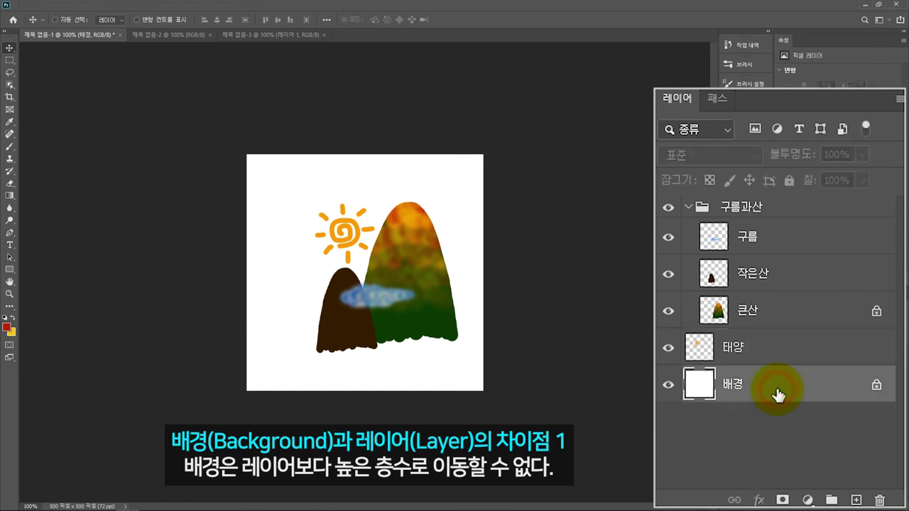
drag(779, 394, 761, 386)
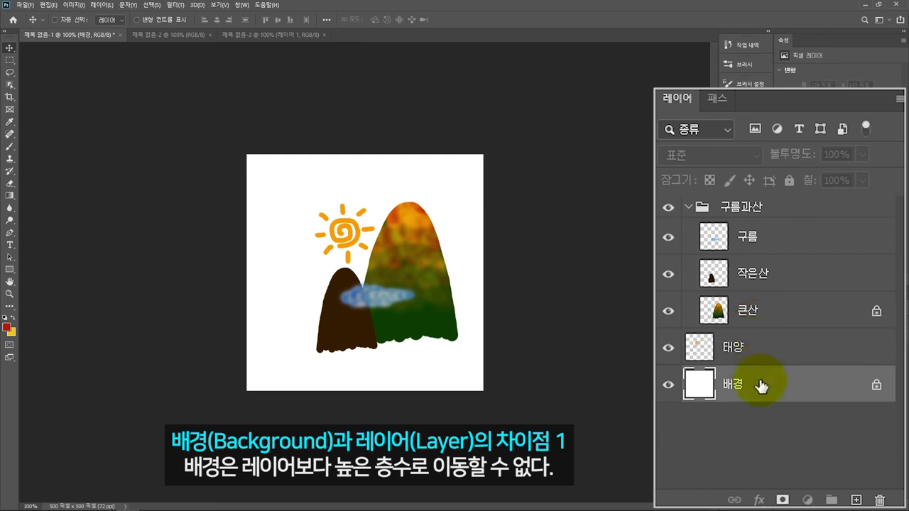
mouse_move(760, 386)
mouse_down()
mouse_move(767, 309)
mouse_move(777, 380)
mouse_up()
drag(767, 308, 767, 276)
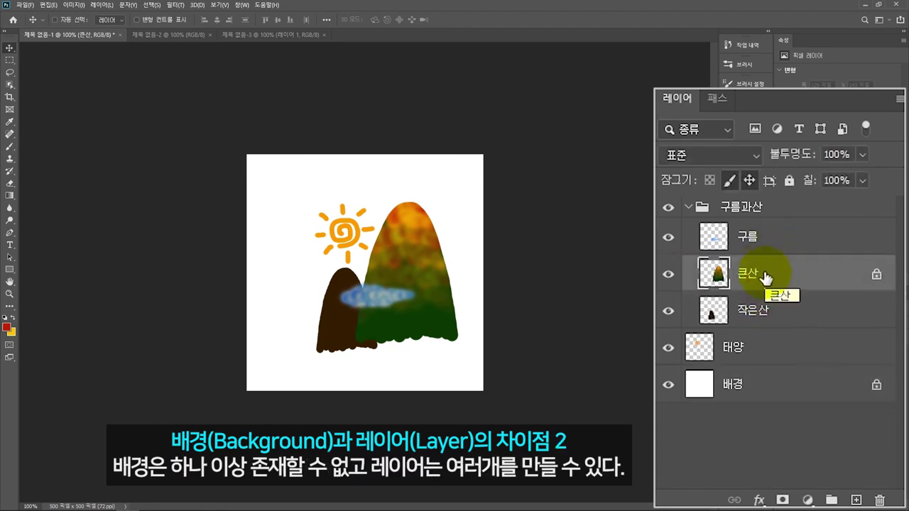
Step: Duplicate the 구름 layer with its copy shifted slightly up and right on the canvas, and add an empty layer above it
click(770, 391)
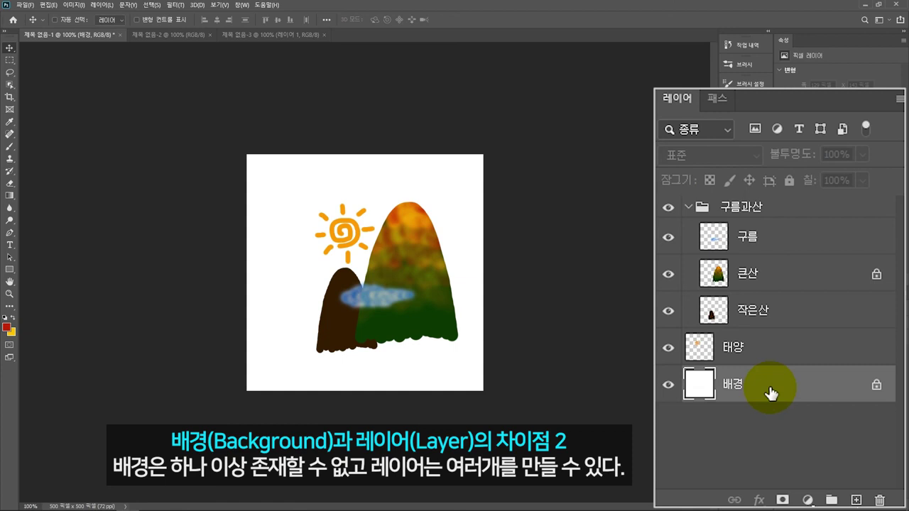
click(772, 241)
drag(773, 242, 855, 499)
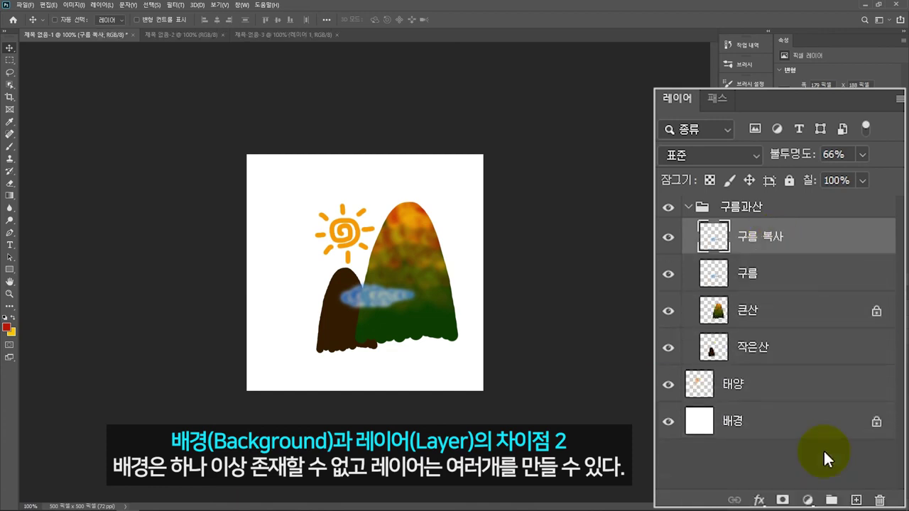
drag(376, 310, 406, 282)
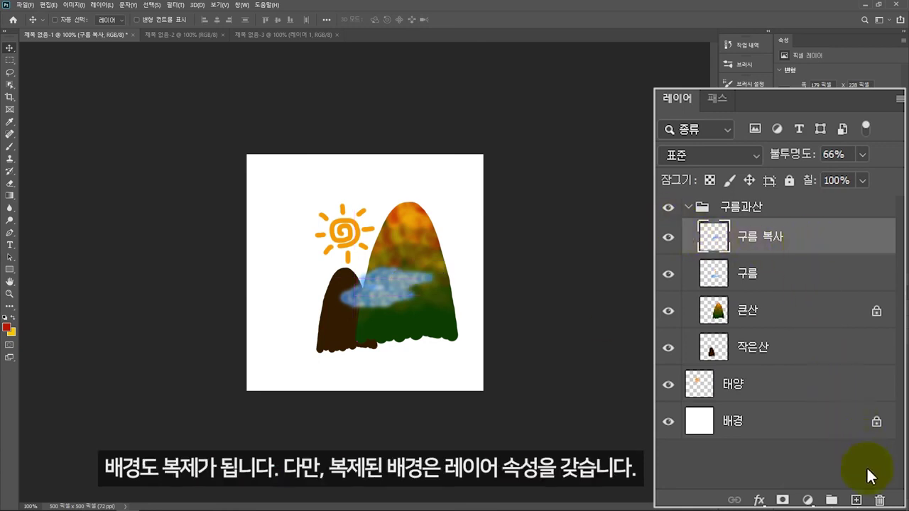
click(857, 500)
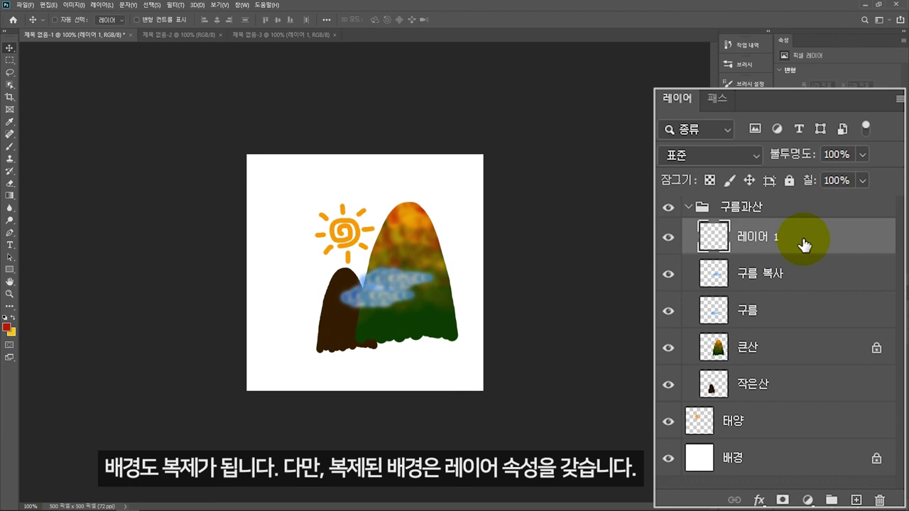
Step: Isolate the 배경 layer, erase a patch around its middle with an enlarged Eraser brush, and bring all layers back
click(795, 455)
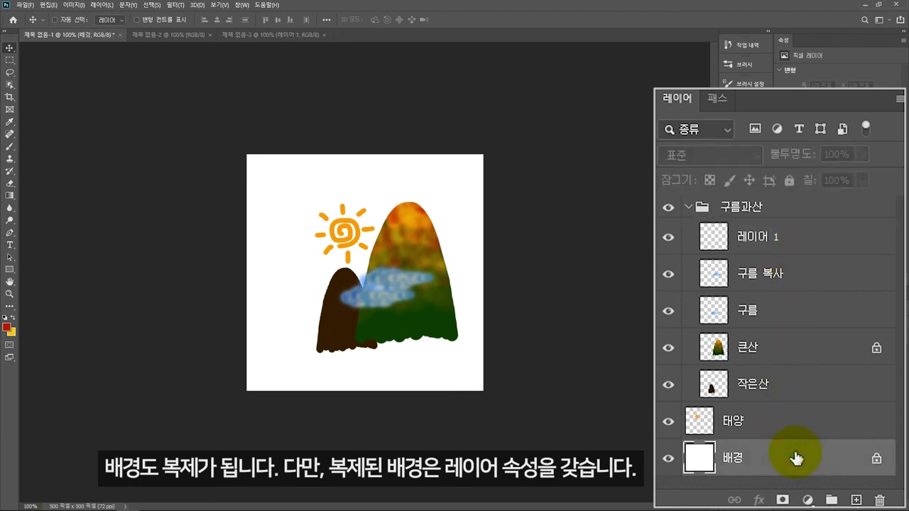
alt+click(669, 461)
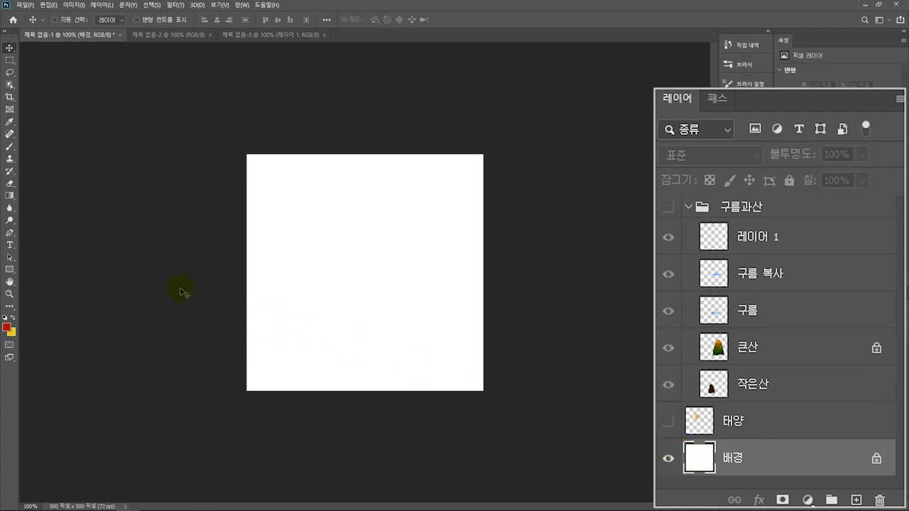
click(9, 184)
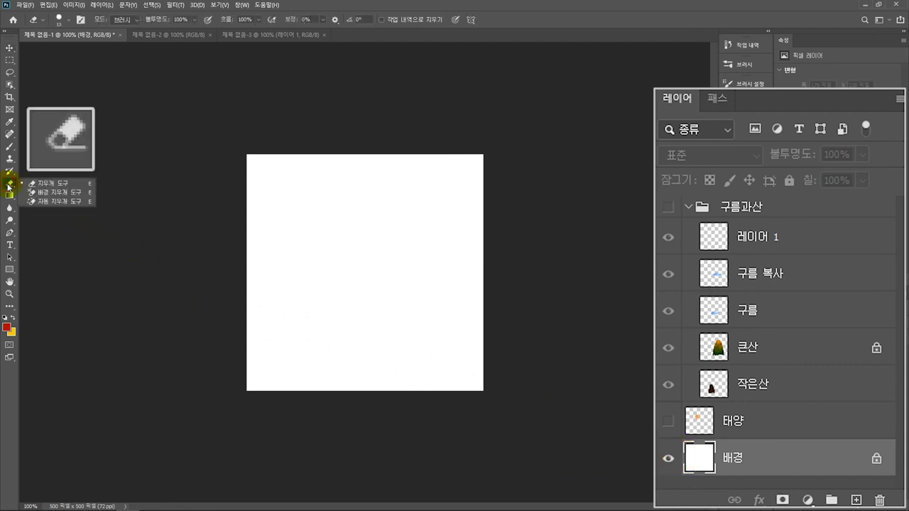
click(50, 184)
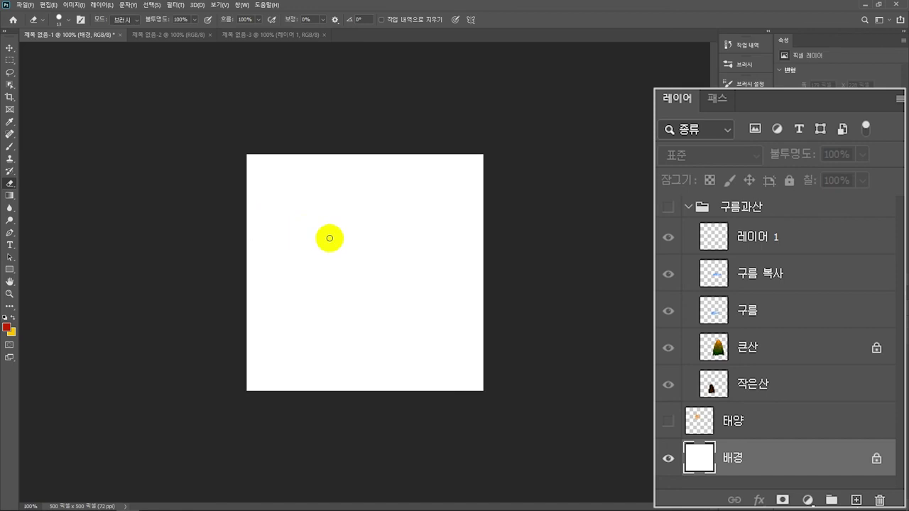
key(bracketright)
key(bracketright)
key(bracketright)
key(bracketright)
mouse_move(329, 237)
mouse_down()
mouse_move(316, 267)
mouse_move(365, 230)
mouse_move(368, 252)
mouse_move(333, 310)
mouse_move(371, 272)
mouse_move(347, 306)
mouse_up()
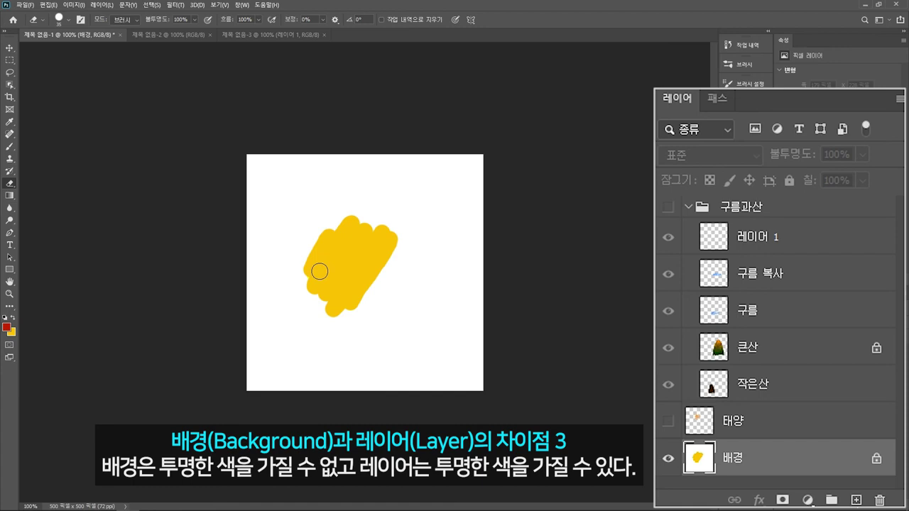
click(668, 459)
alt+click(668, 463)
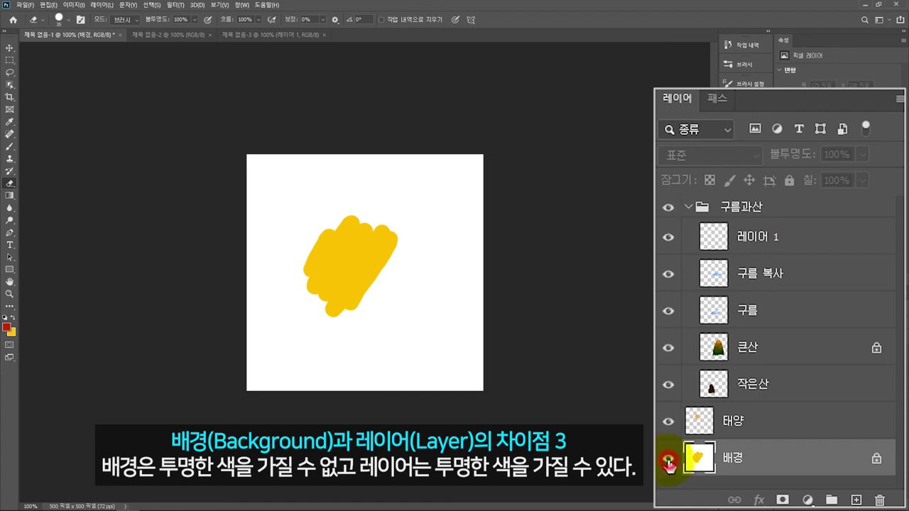
Step: Isolate the 큰산 layer and release its pixel and position locks
alt+click(668, 348)
click(787, 349)
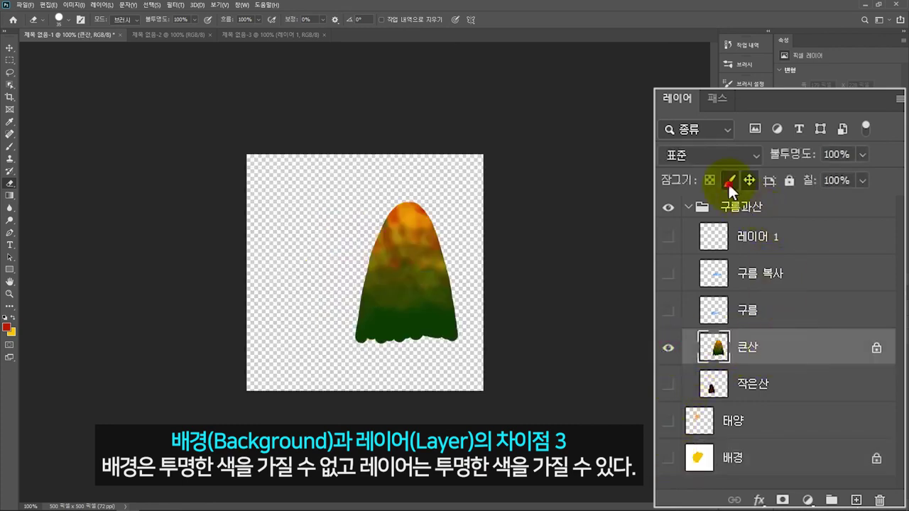
click(710, 181)
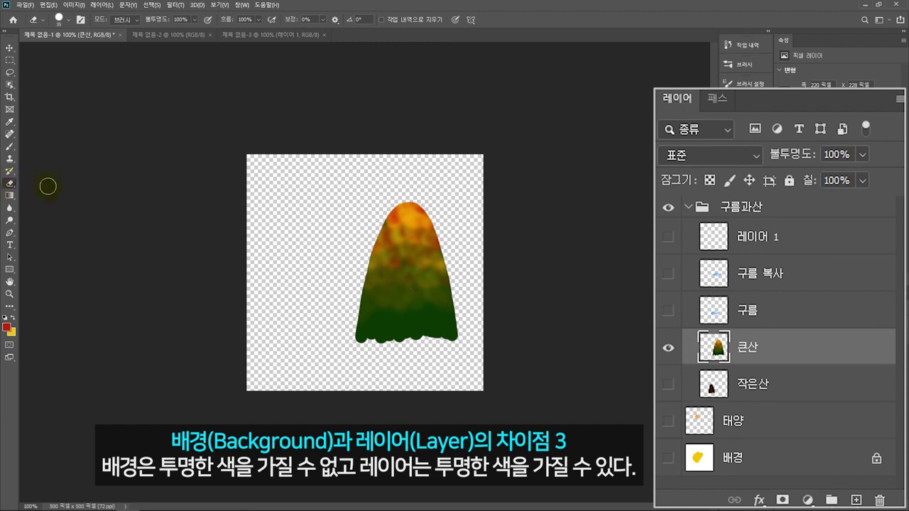
Step: Erase a large part of the mountain's left side on 큰산 and show all the other layers again
mouse_move(410, 229)
mouse_down()
mouse_move(356, 268)
mouse_move(413, 226)
mouse_move(358, 286)
mouse_move(415, 242)
mouse_move(358, 312)
mouse_move(407, 270)
mouse_move(410, 246)
mouse_up()
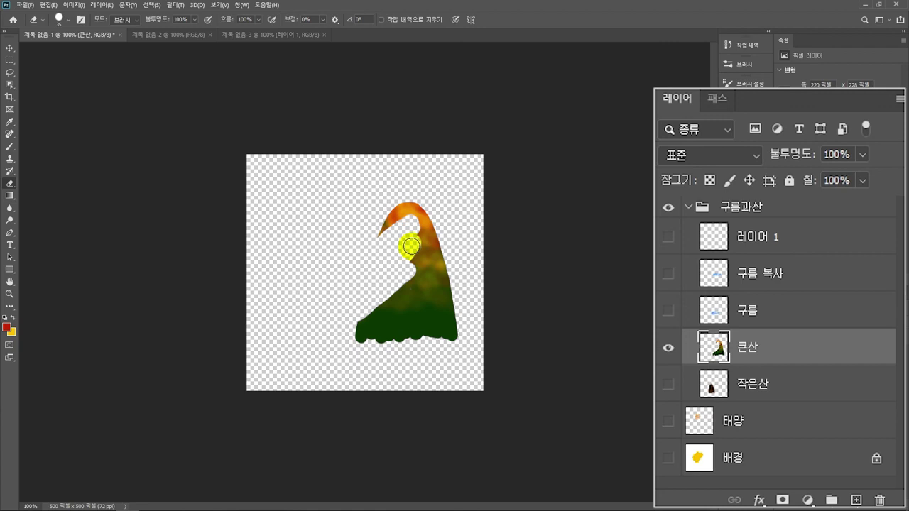
alt+click(668, 349)
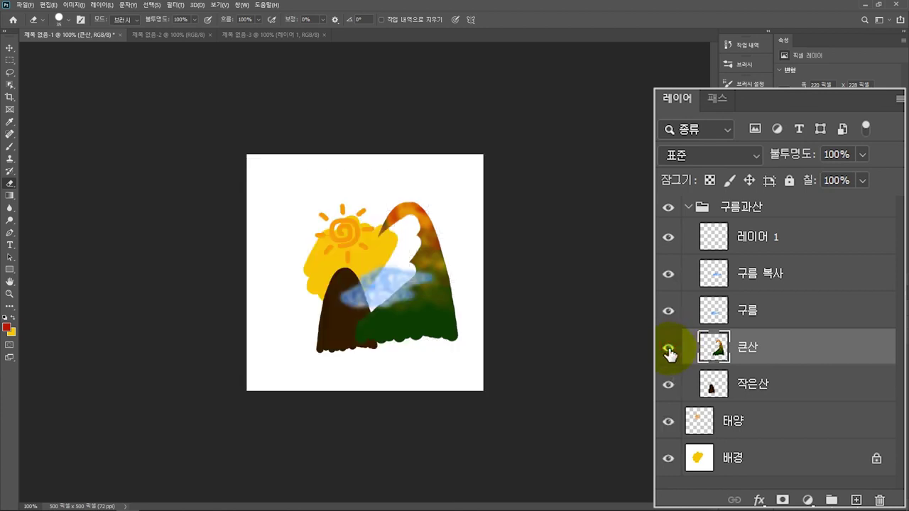
Step: Flatten the image into a single background, and convert that background into a normal layer named 레이어 0
click(899, 101)
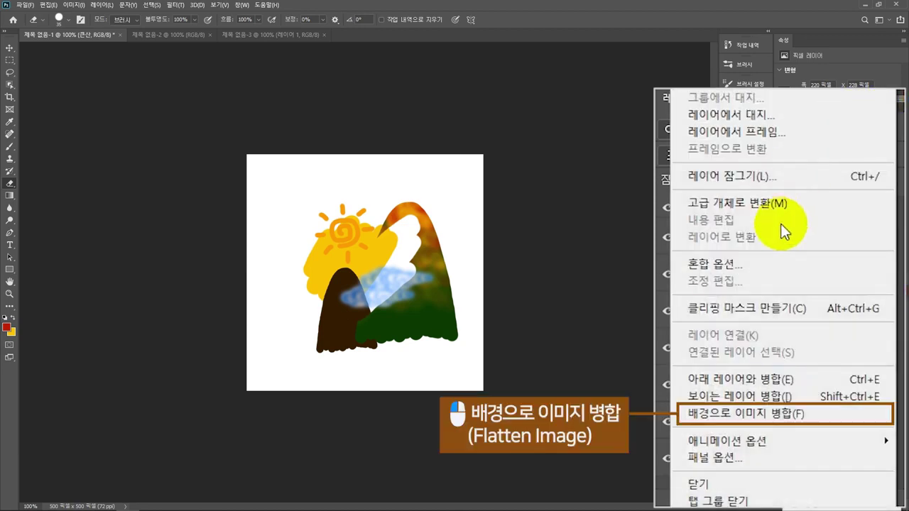
click(767, 423)
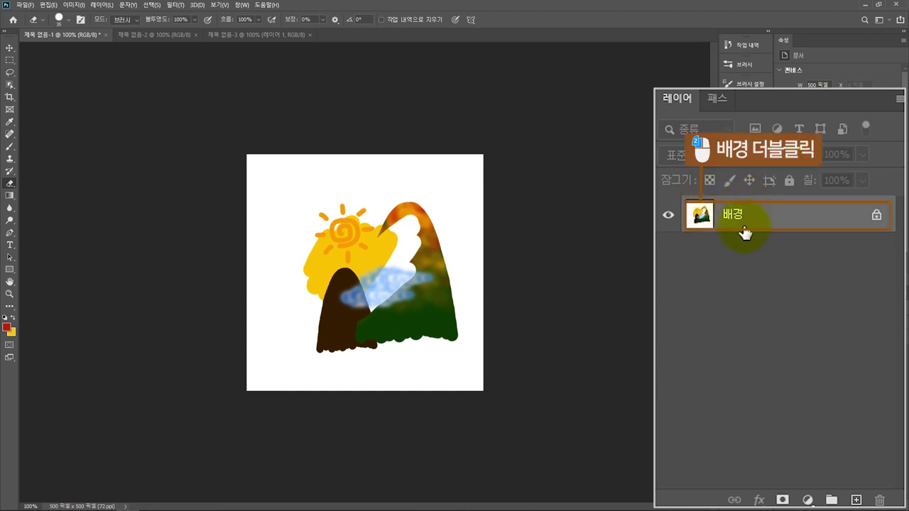
double_click(764, 222)
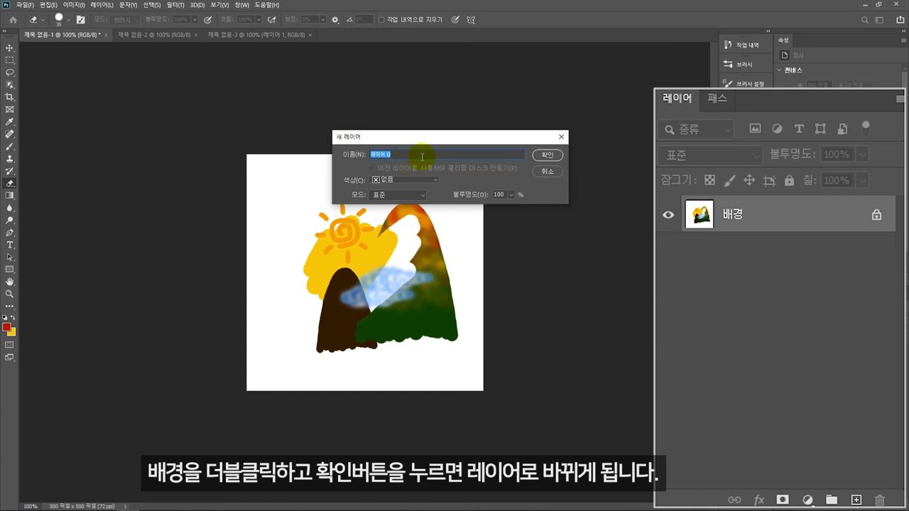
click(556, 156)
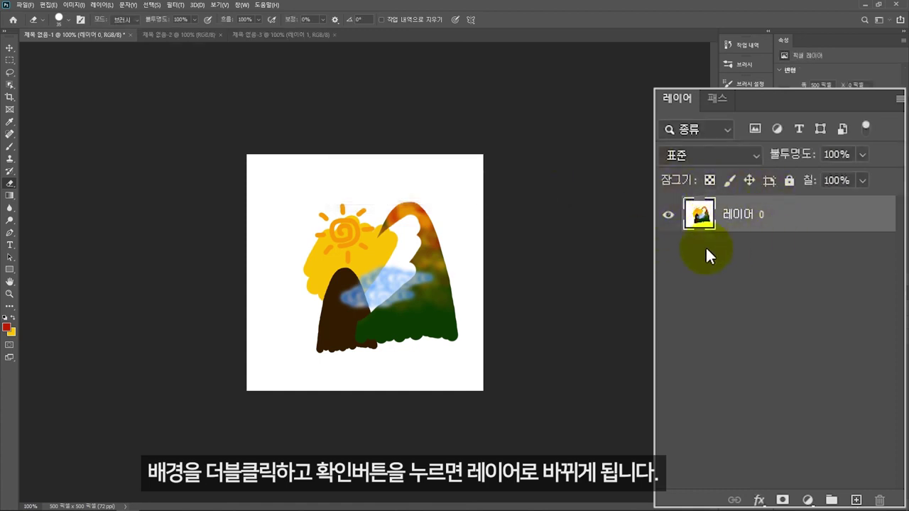
Step: Erase a broad diagonal scribble across the middle of the picture on 레이어 0
mouse_move(346, 184)
mouse_down()
mouse_move(308, 239)
mouse_move(375, 207)
mouse_move(323, 267)
mouse_move(416, 191)
mouse_move(325, 303)
mouse_move(446, 200)
mouse_up()
mouse_move(347, 317)
mouse_down()
mouse_move(435, 240)
mouse_move(362, 318)
mouse_move(442, 261)
mouse_move(384, 329)
mouse_move(410, 336)
mouse_up()
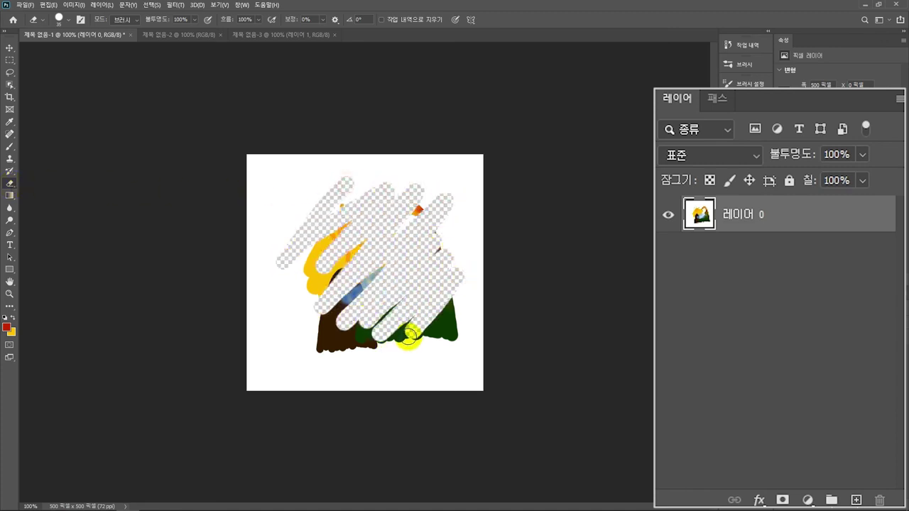
Step: Add an empty layer, move 레이어 0 above it, and view the blend modes available for 레이어 0
click(855, 500)
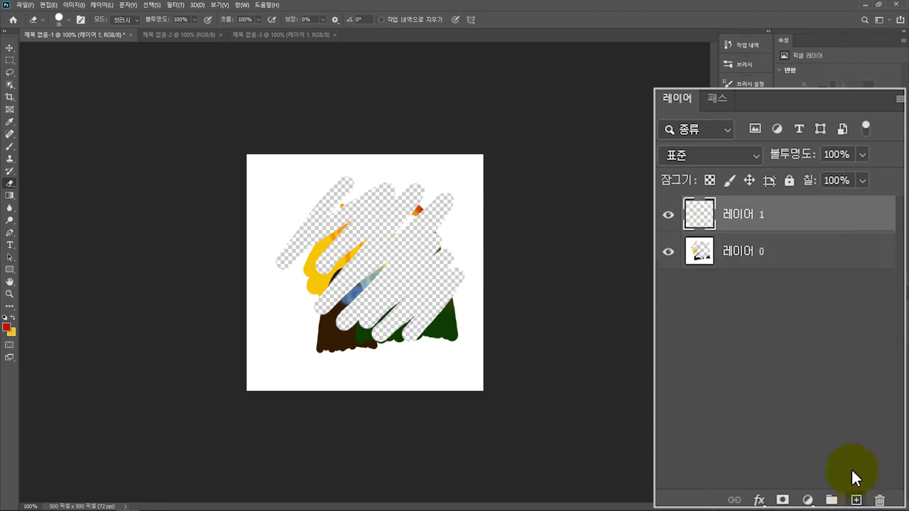
drag(741, 258, 766, 211)
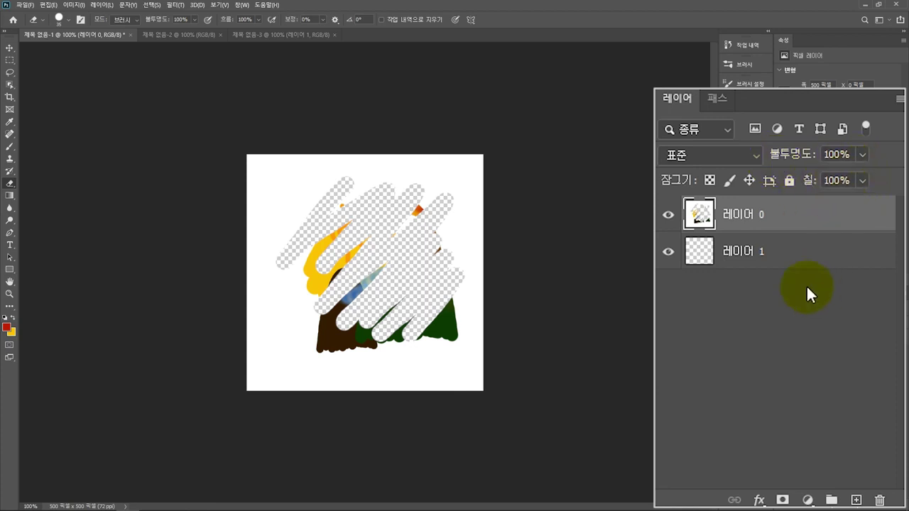
click(720, 157)
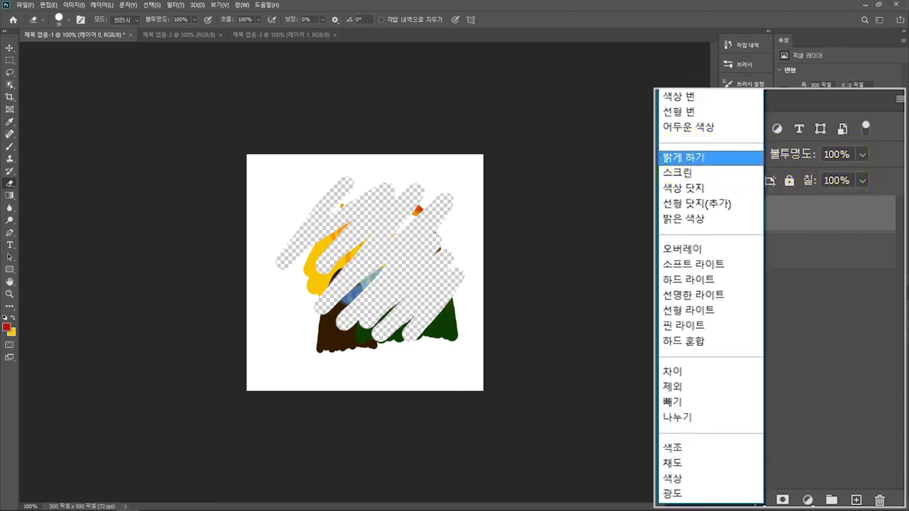
key(Escape)
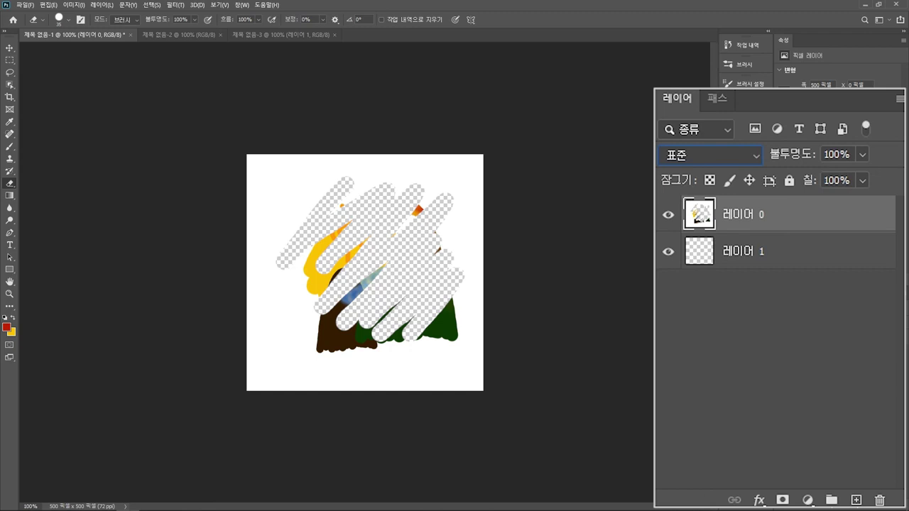